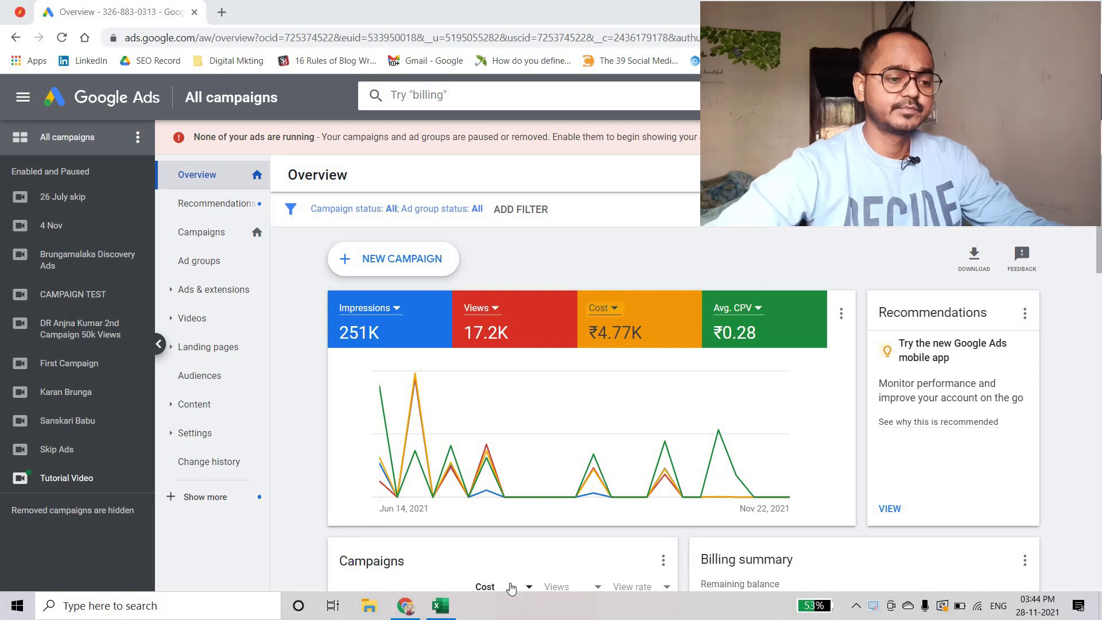
Switch to Excel to review the Arya Samaj Marriage keyword sheet and return to Google Ads.
key(alt+Tab)
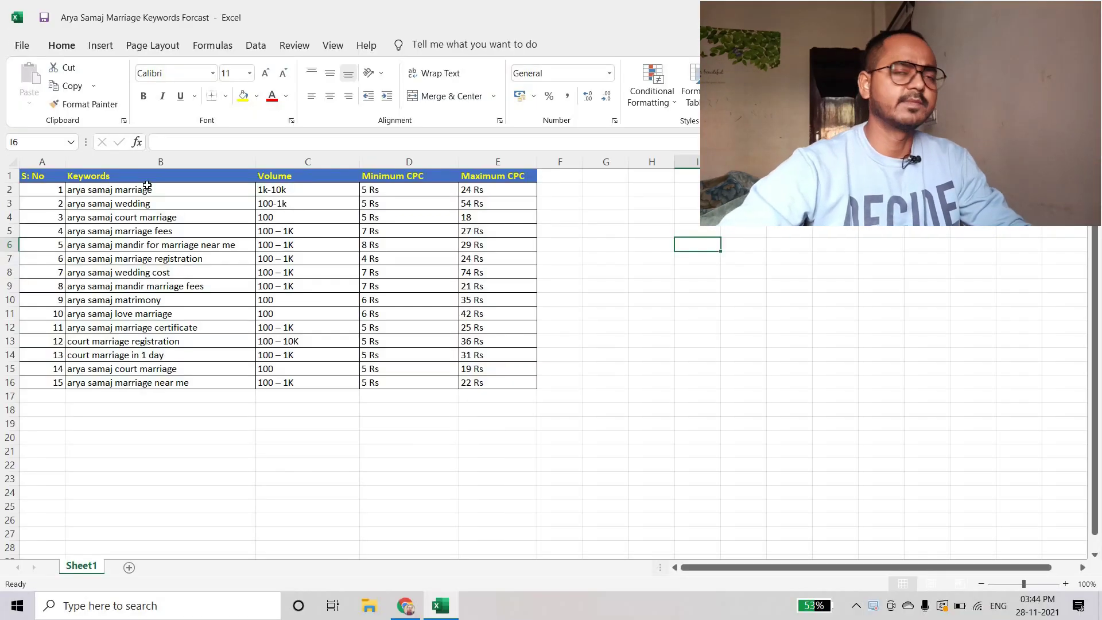
click(180, 412)
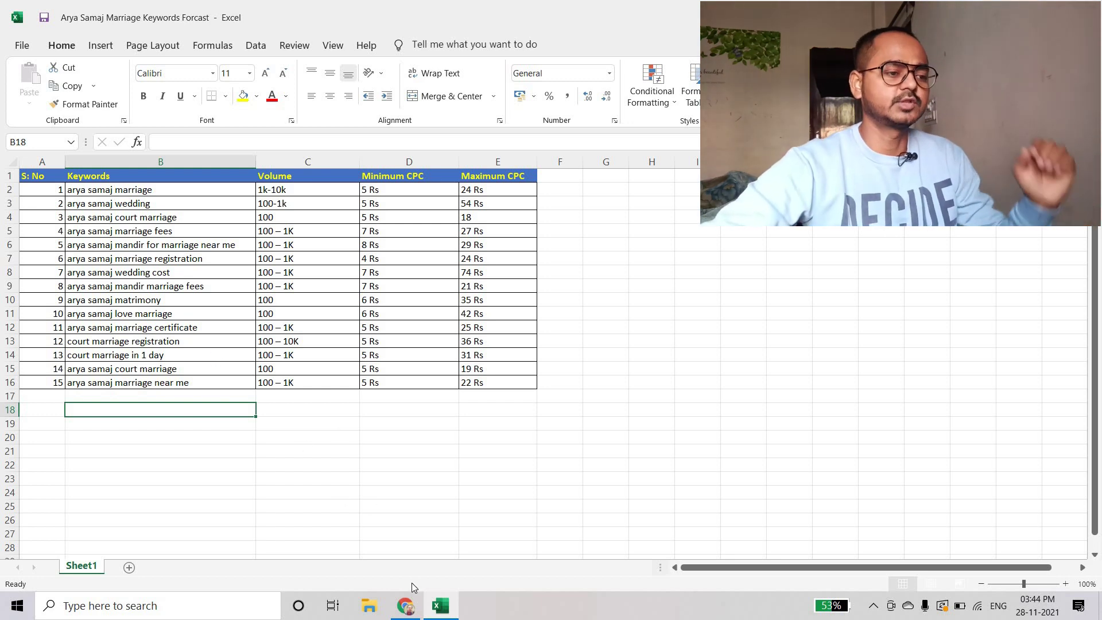
click(407, 604)
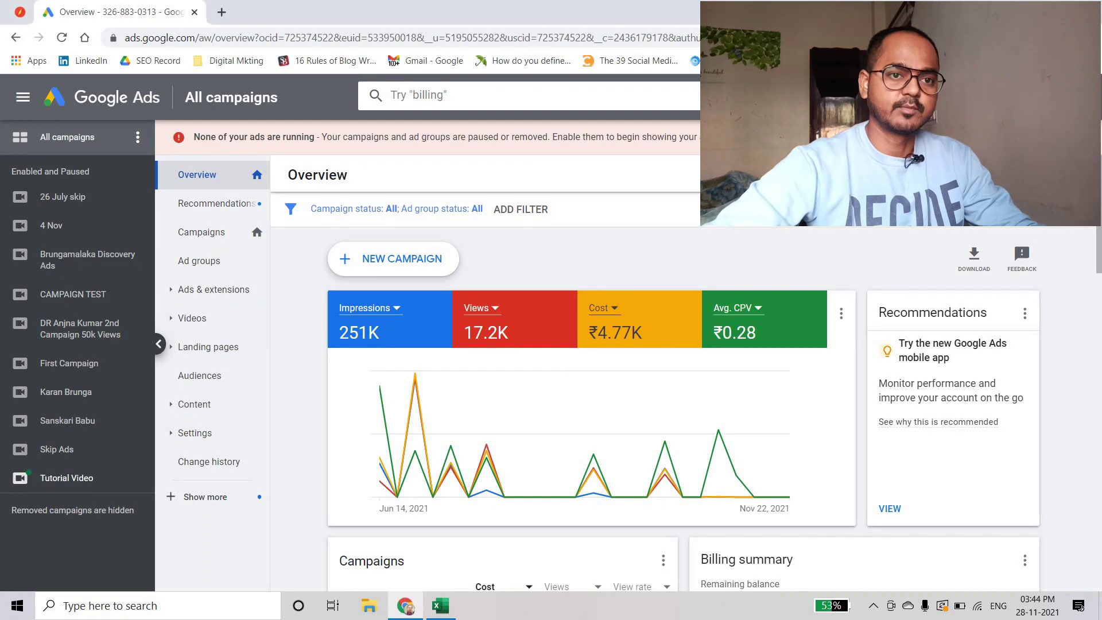
Open Keyword Planner in Google Ads and start discovering new keywords.
click(878, 97)
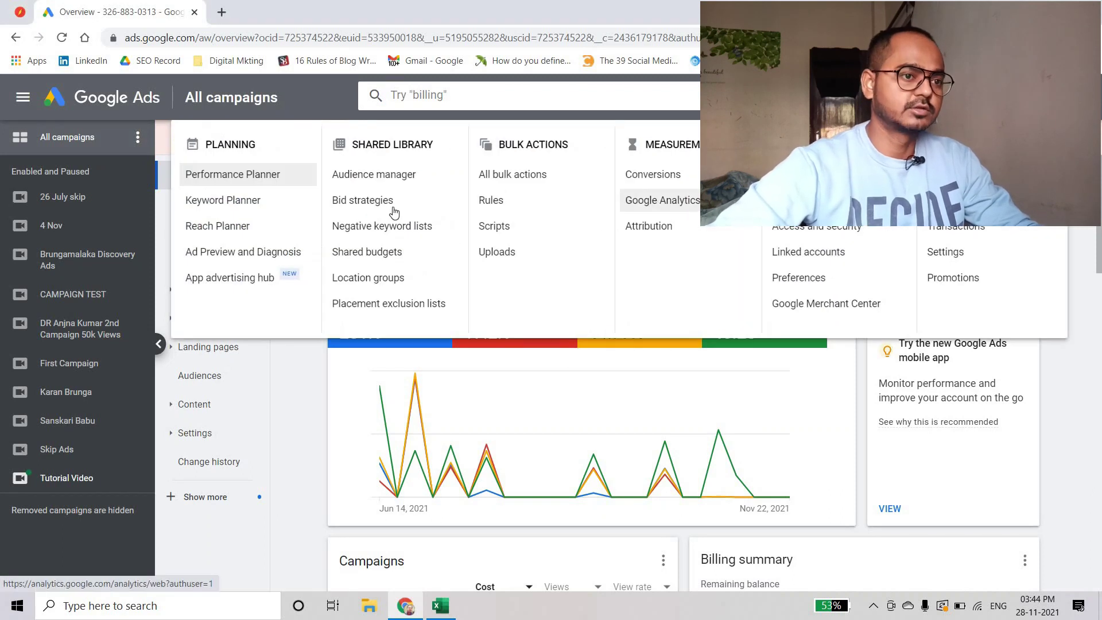
click(249, 202)
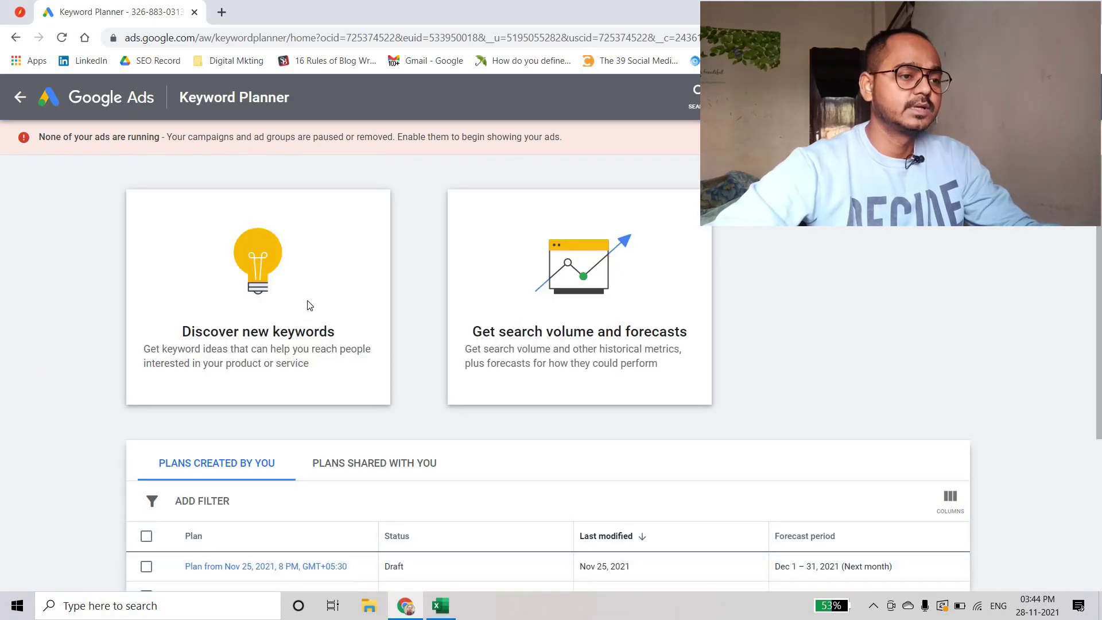
click(309, 304)
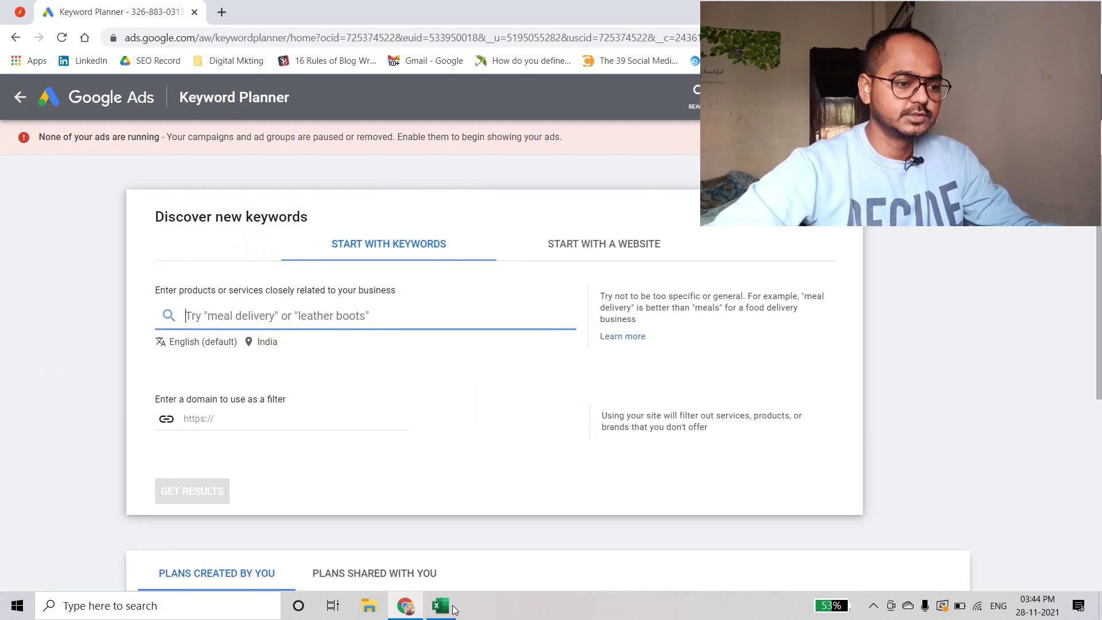
Copy the keyword "arya samaj marriage" from cell B2 in Excel and get keyword ideas for it in Keyword Planner.
click(441, 606)
click(195, 193)
key(ctrl+c)
click(405, 607)
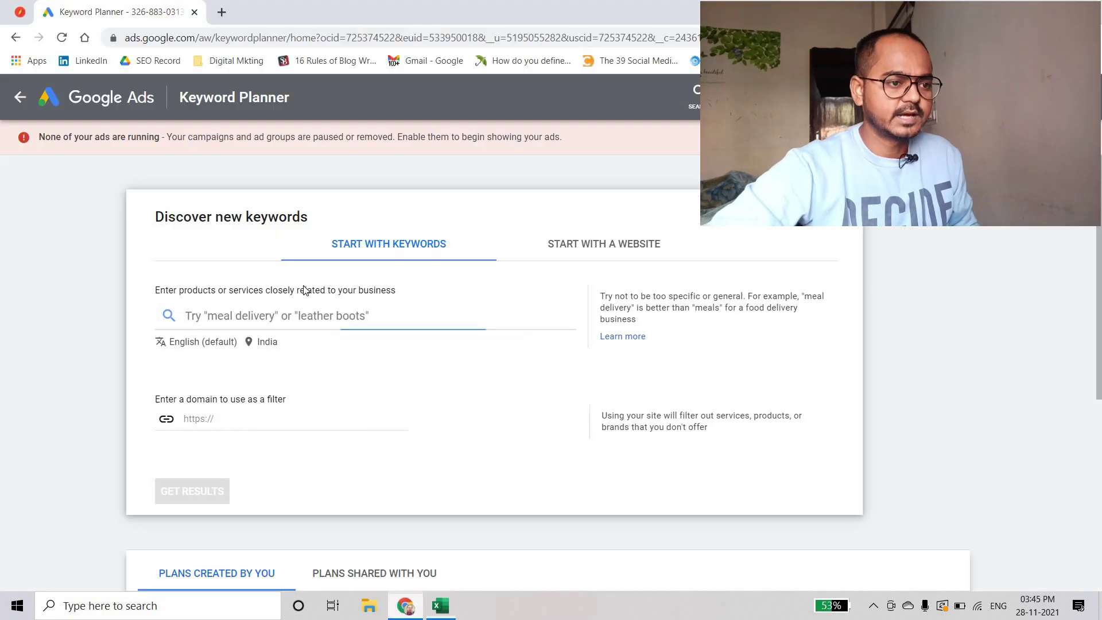
key(ctrl+v)
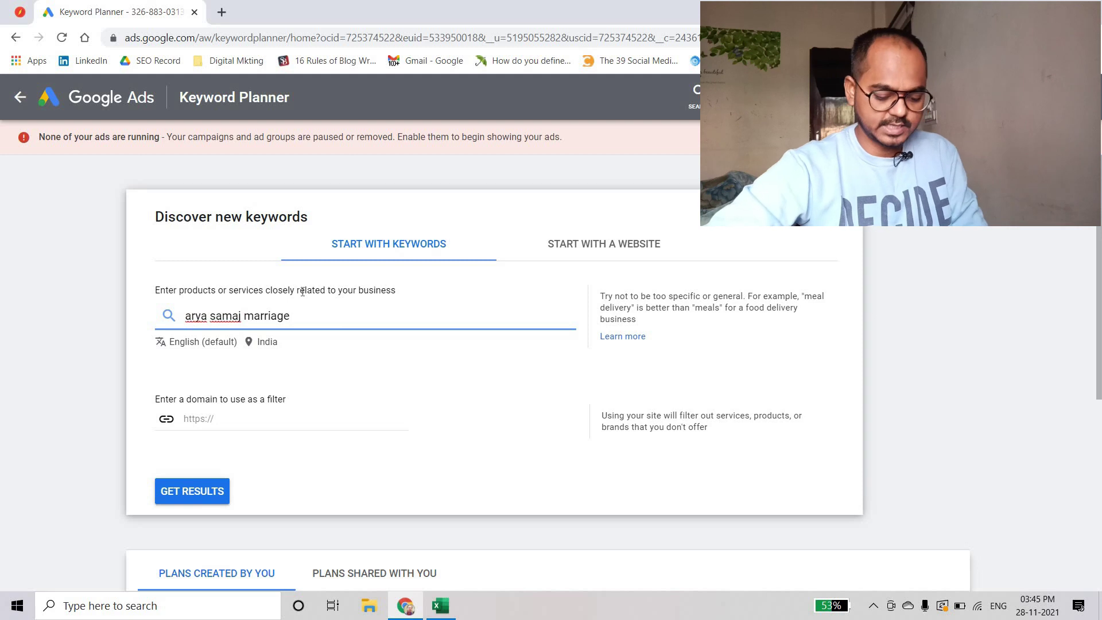
key(Return)
click(216, 493)
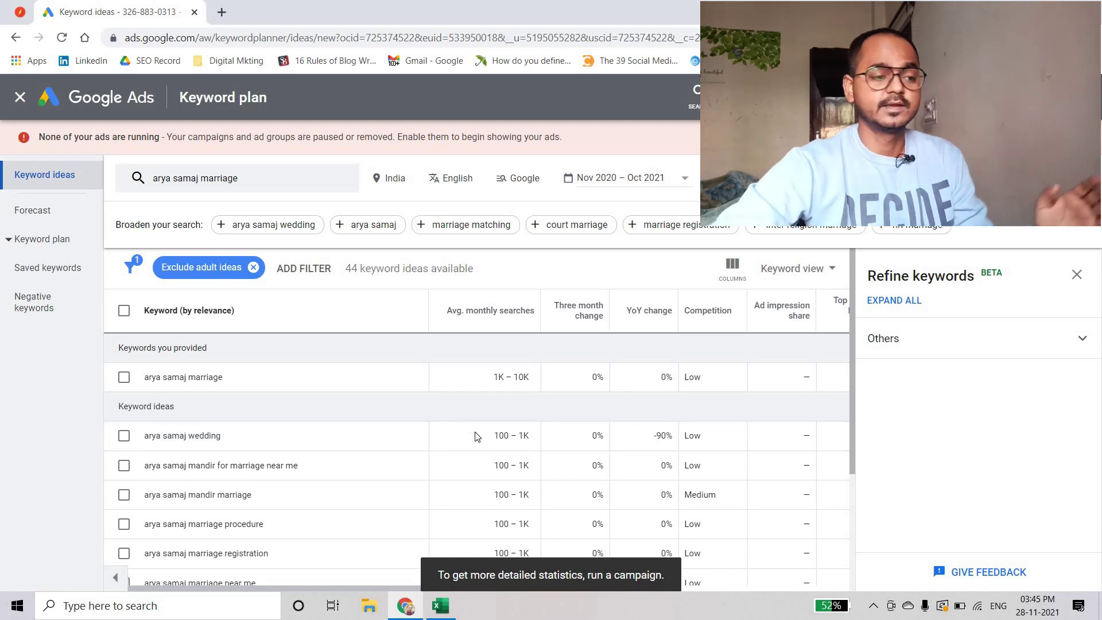
Examine the keyword ideas and their average monthly searches, comparing them with the keyword list in Excel.
scroll(443, 421, down, 2)
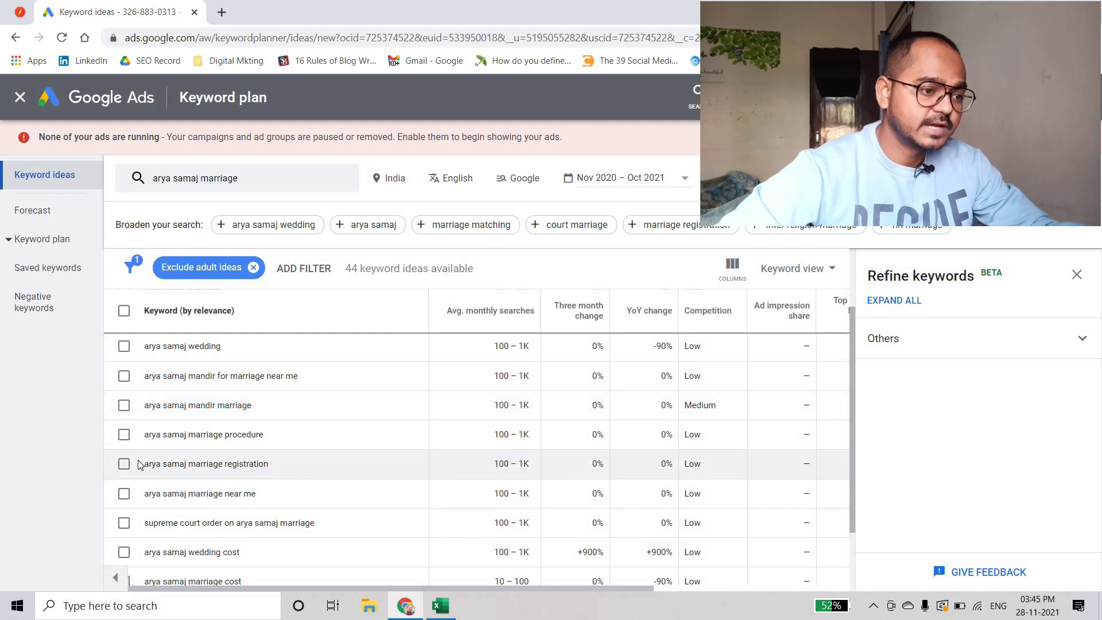
drag(270, 467, 256, 493)
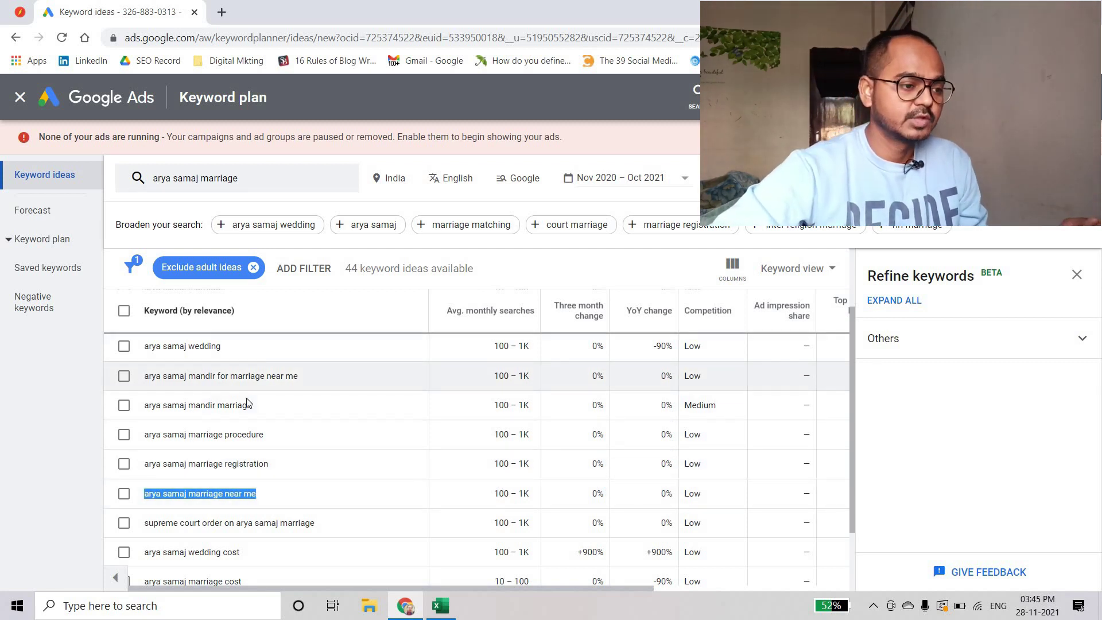
scroll(206, 446, up, 2)
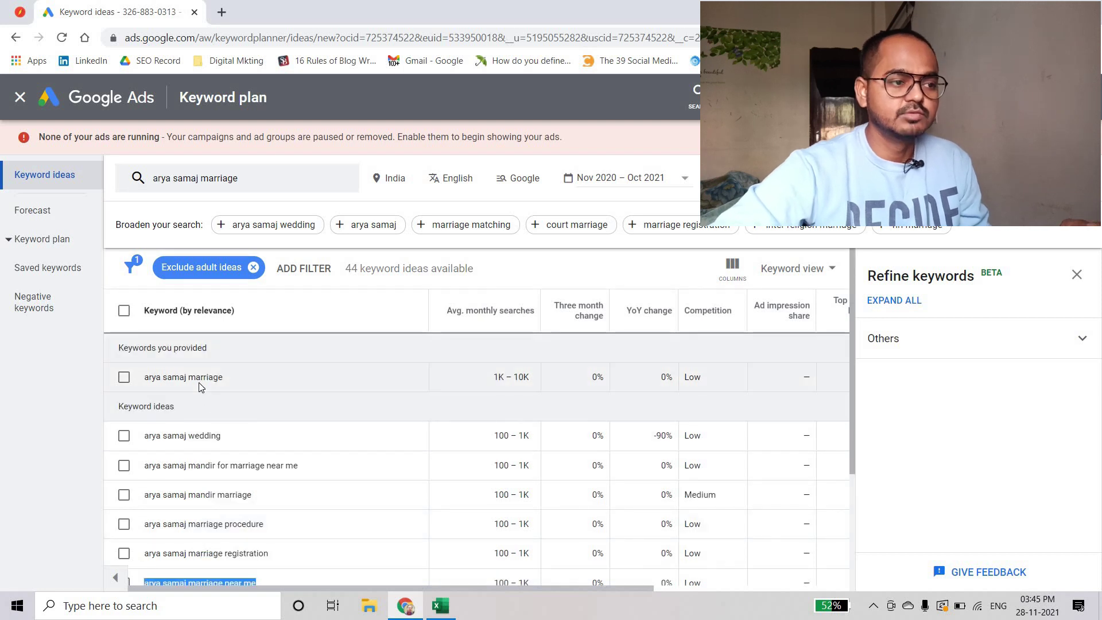
click(440, 608)
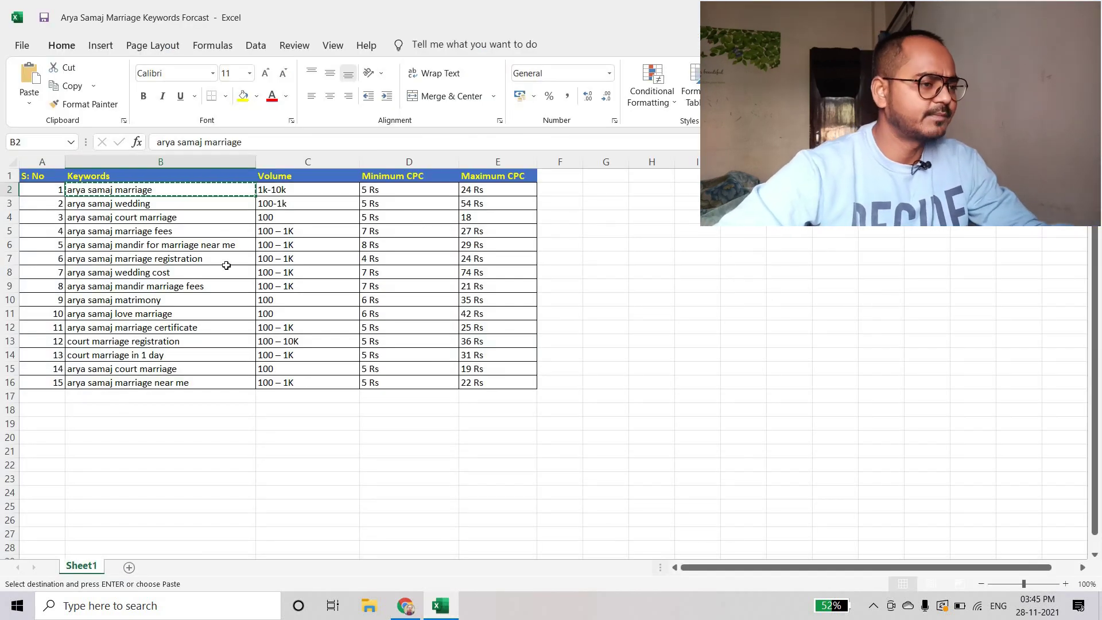
click(201, 435)
drag(164, 189, 167, 382)
click(344, 410)
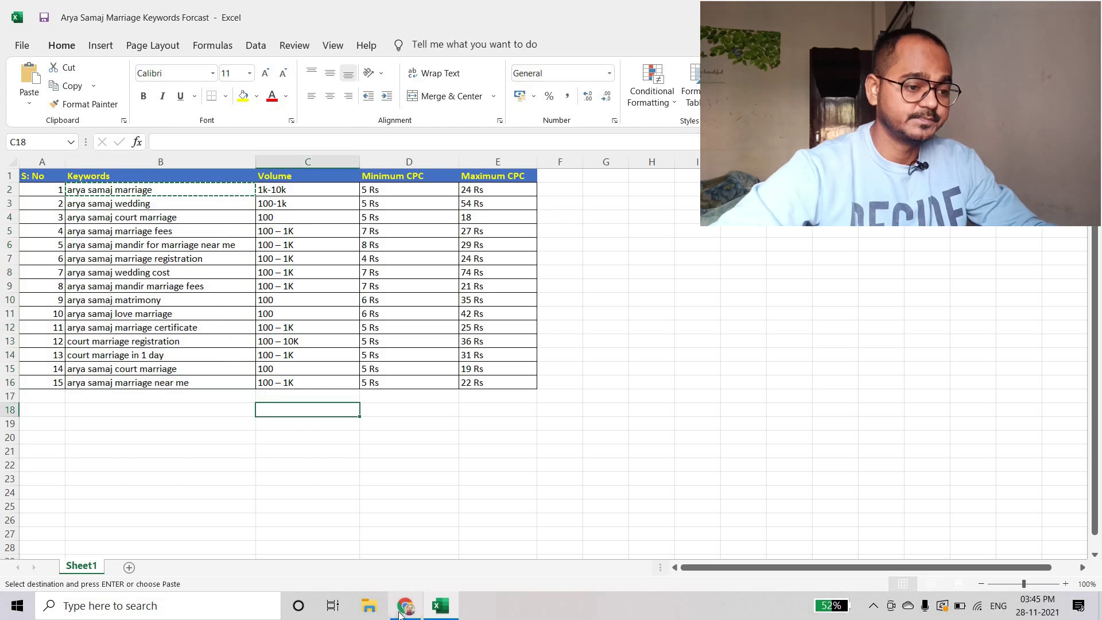
click(405, 605)
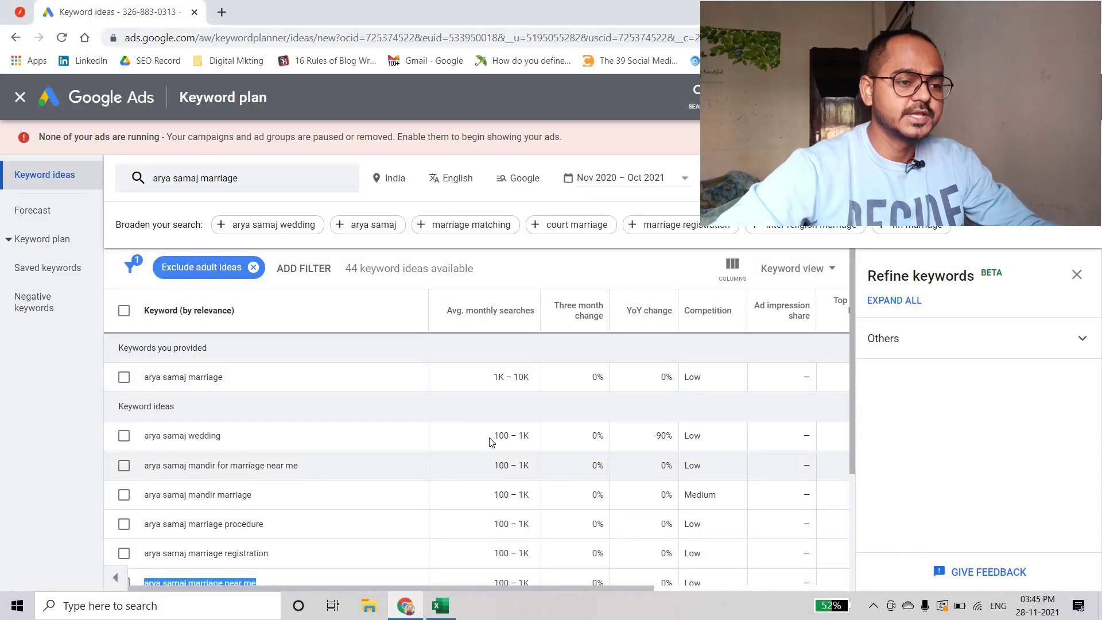
drag(497, 437, 541, 442)
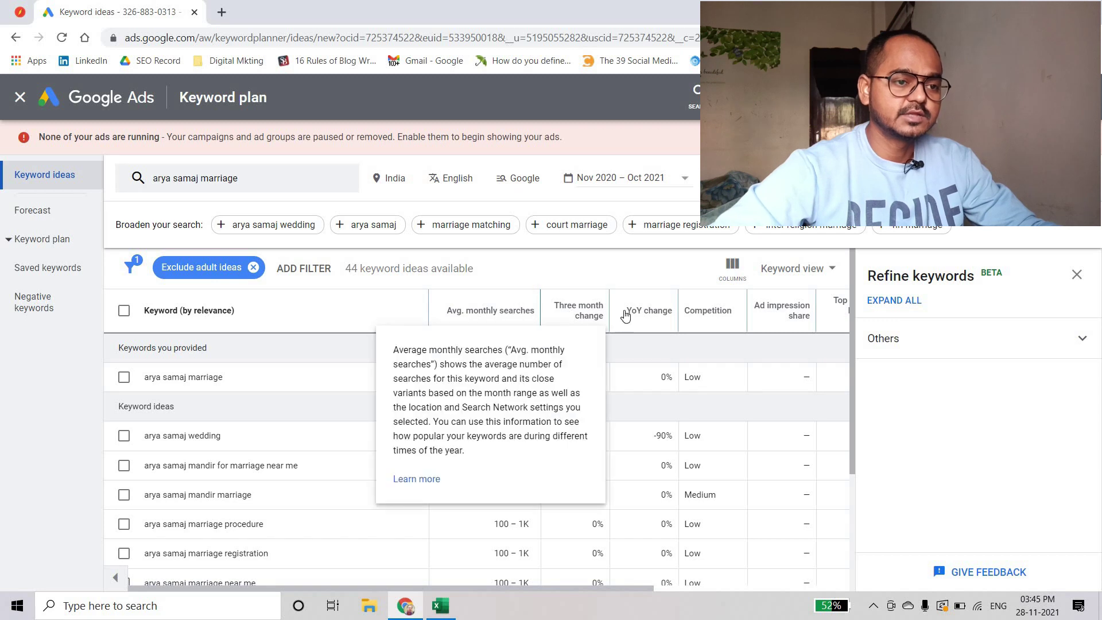
scroll(723, 416, down, 3)
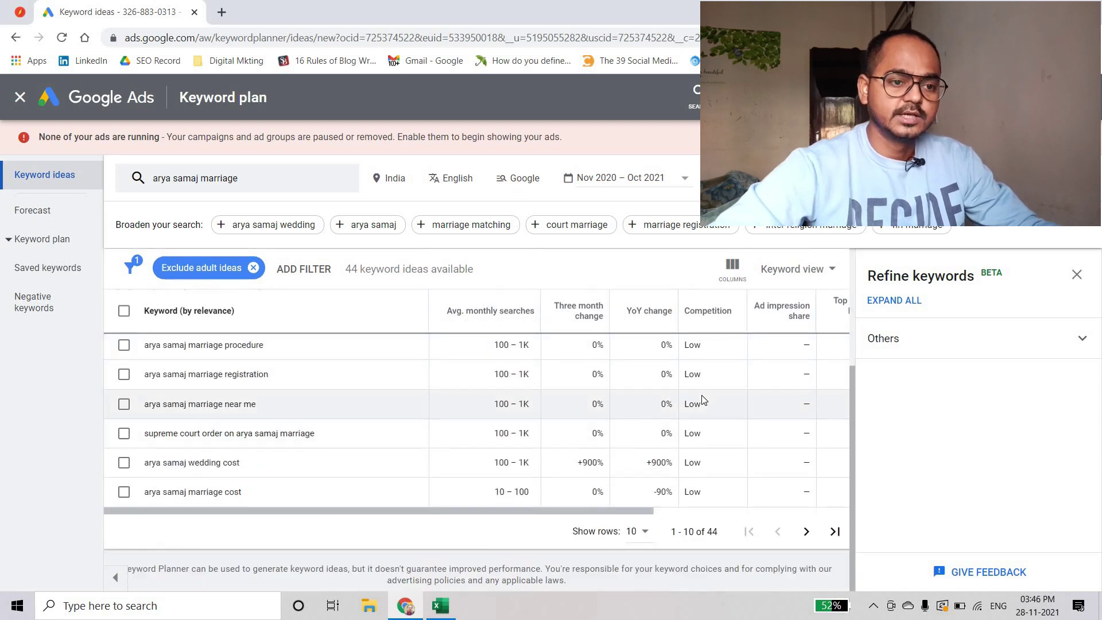
scroll(715, 415, up, 3)
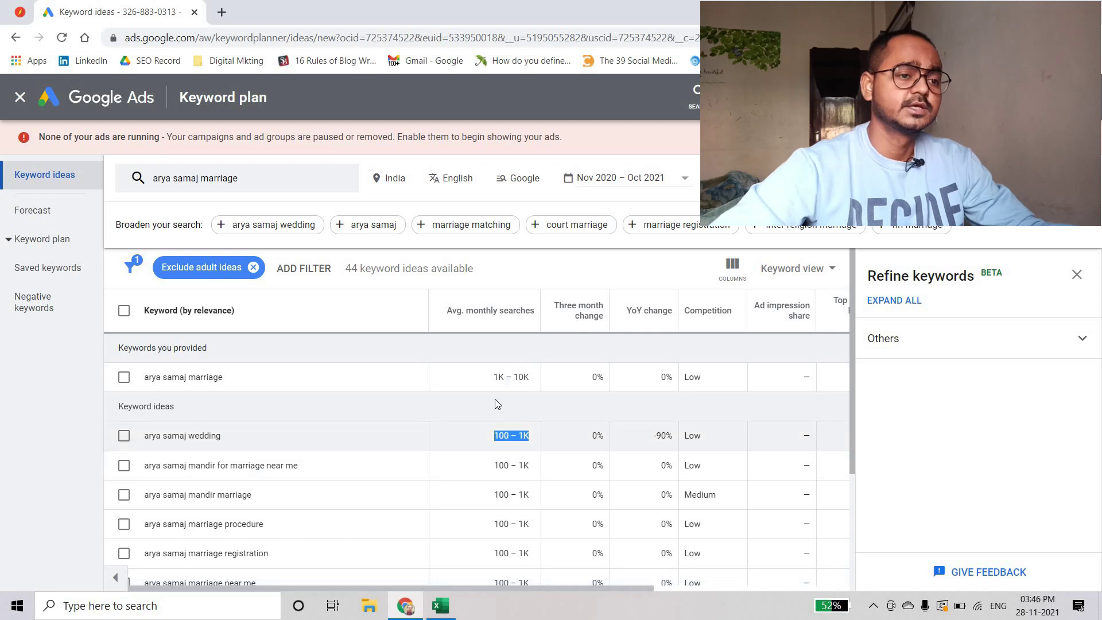
Switch to Excel and review the keywords with their minimum CPC and maximum CPC columns.
click(440, 606)
key(Down)
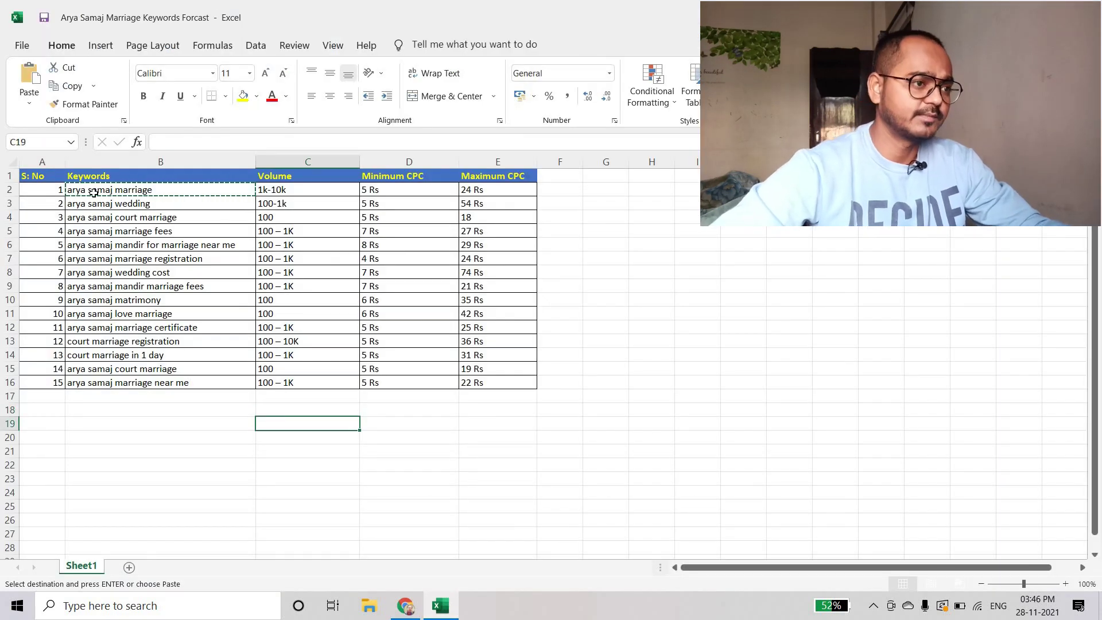
click(243, 190)
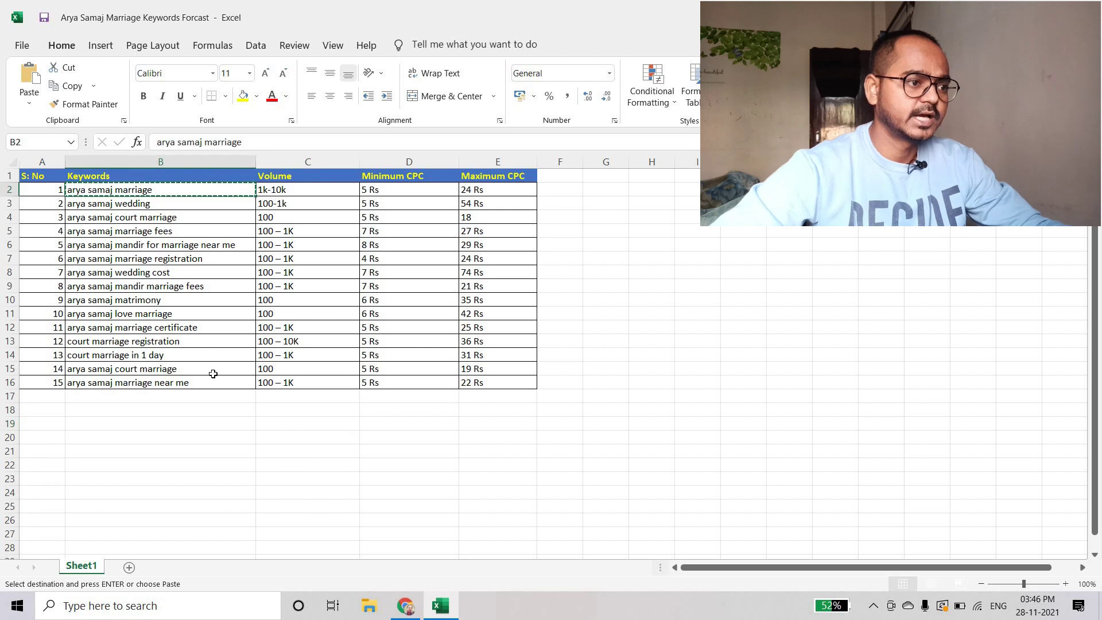
drag(213, 366, 216, 383)
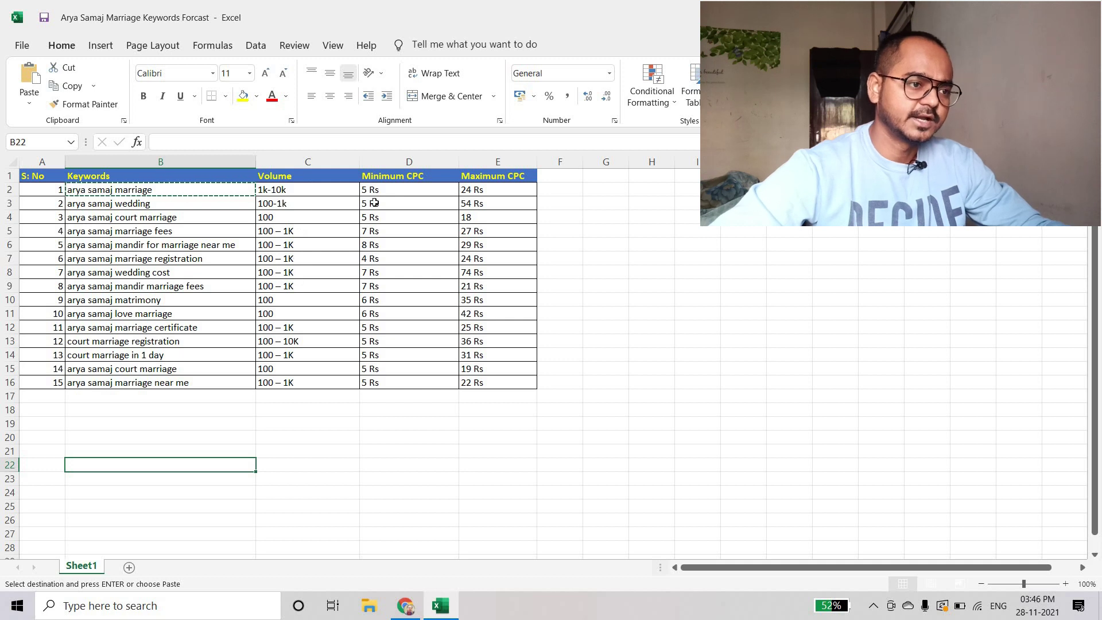
drag(380, 190, 381, 386)
drag(506, 191, 501, 373)
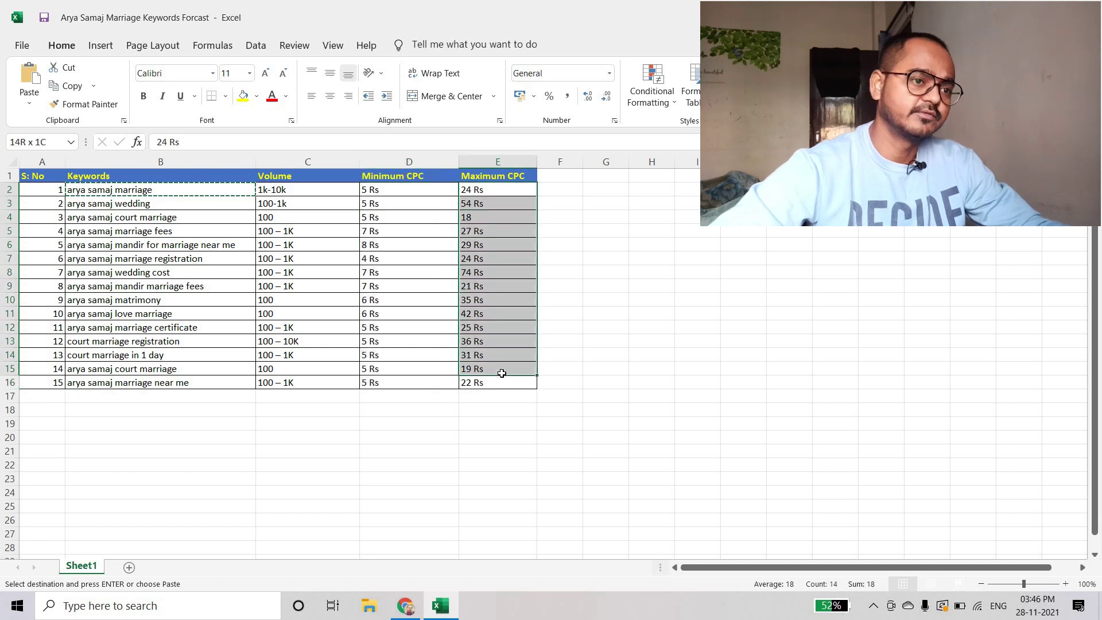
click(643, 241)
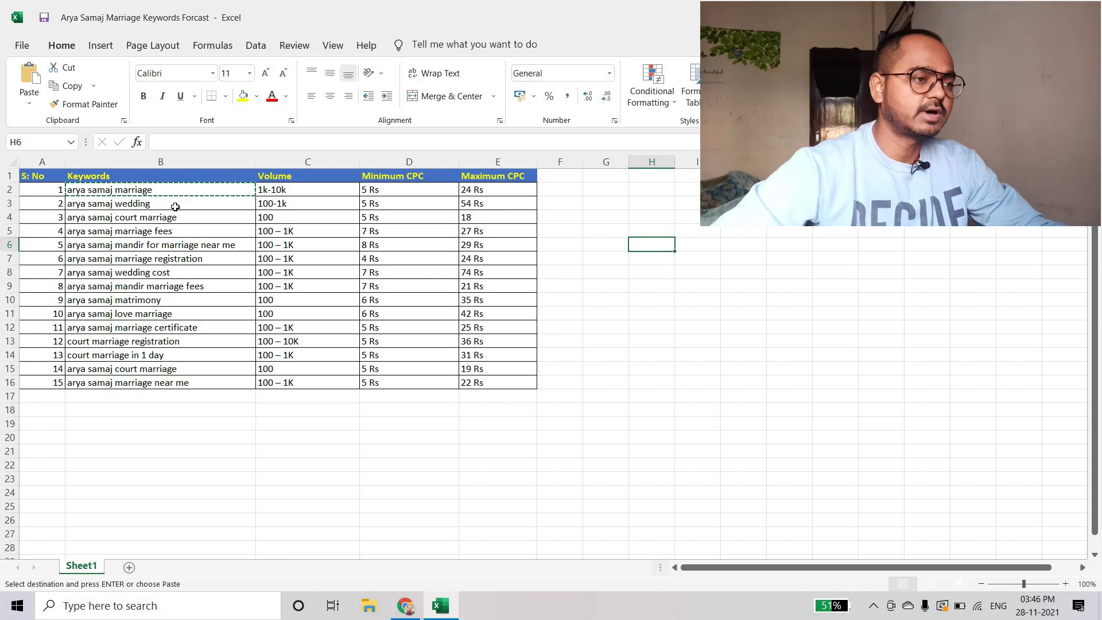
Copy all the keywords in B2:B16 of the Excel sheet.
click(156, 439)
drag(167, 190, 194, 379)
key(ctrl+c)
Switch to Google Ads and submit the copied keywords to Keyword Planner's Get search volume and forecasts.
click(405, 605)
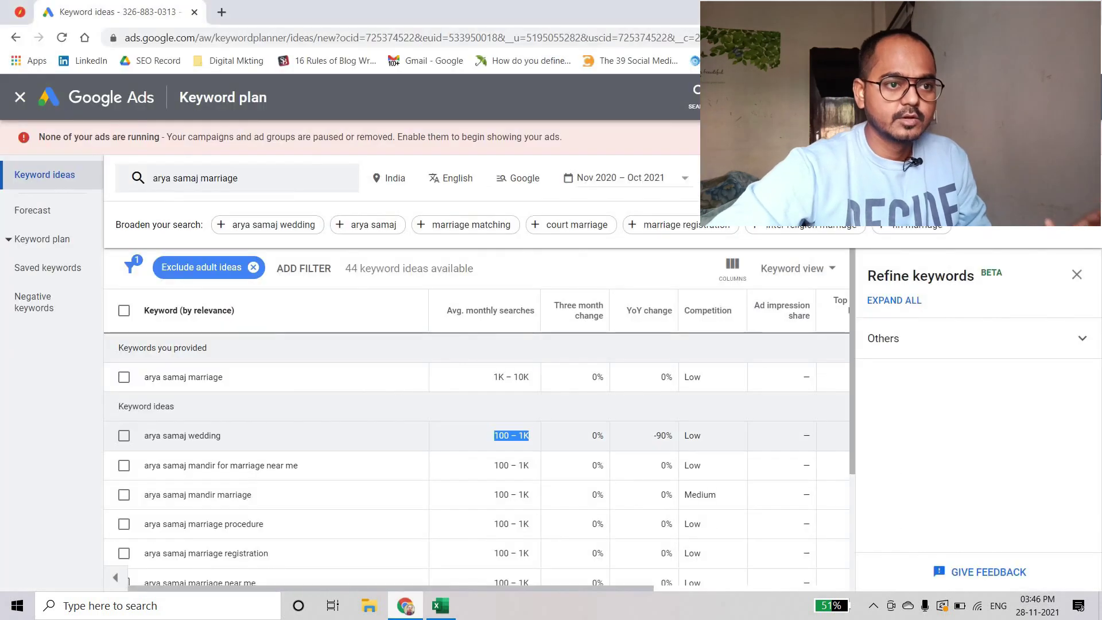
click(787, 92)
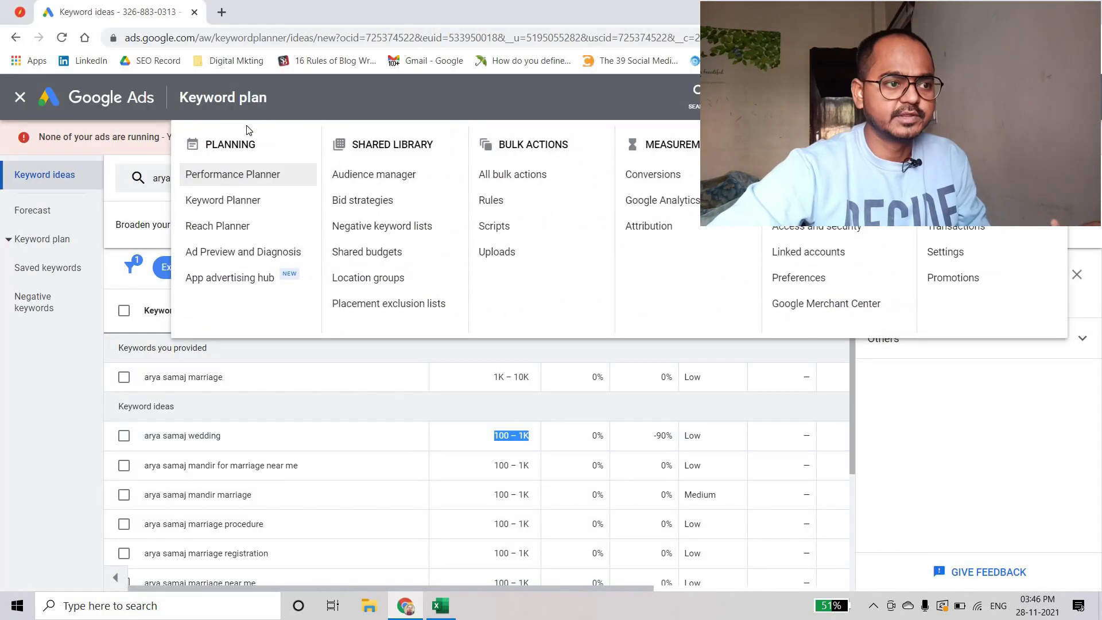
click(230, 206)
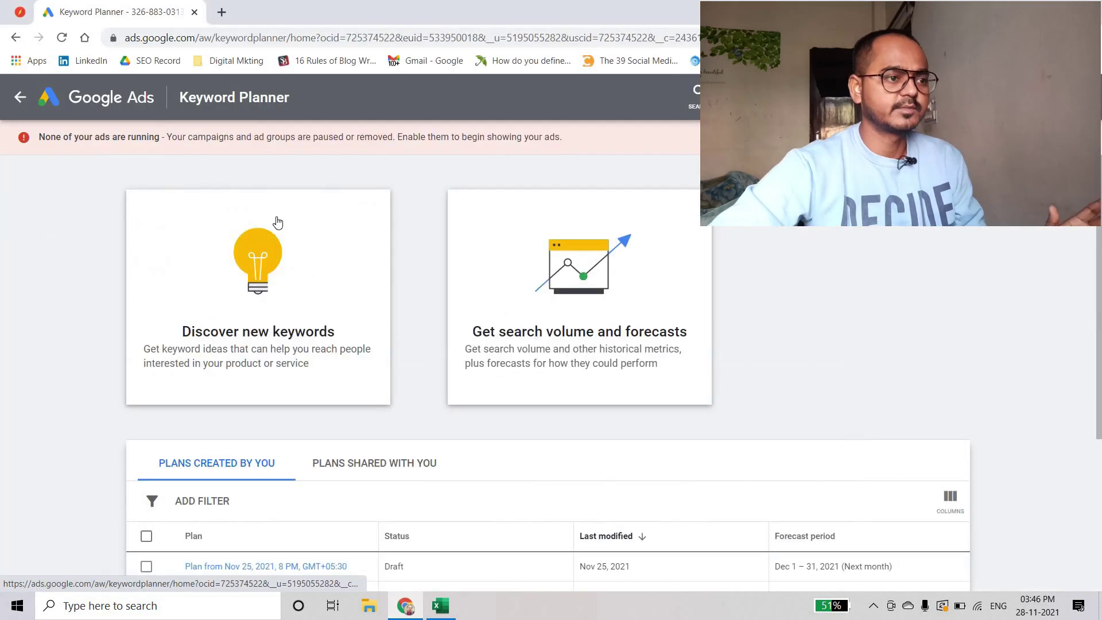
click(589, 285)
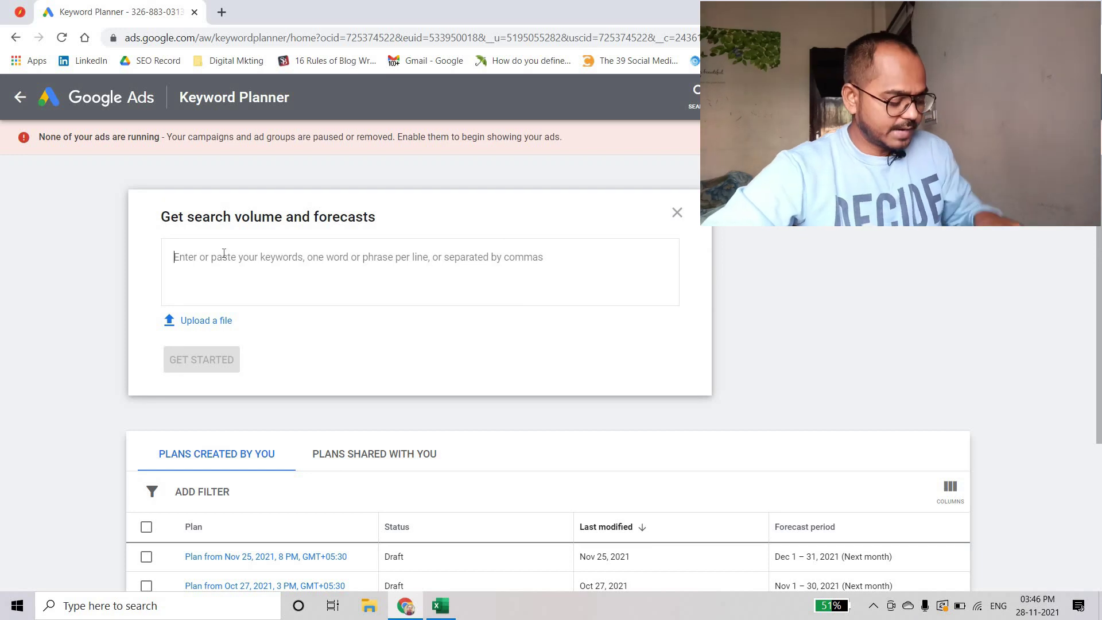
key(ctrl+v)
scroll(302, 355, down, 2)
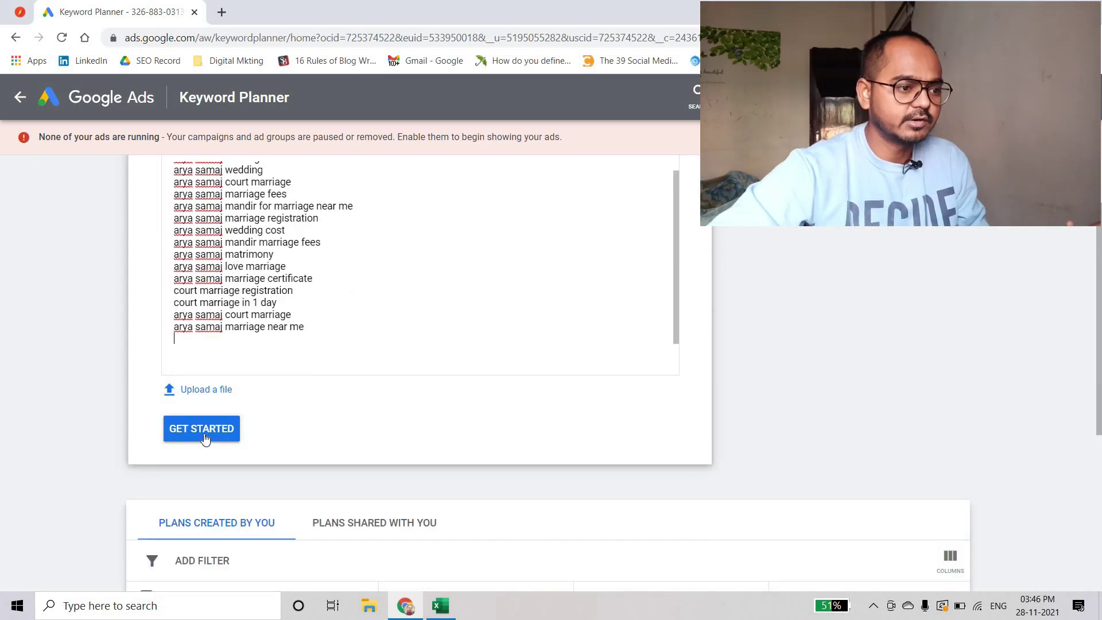
click(205, 433)
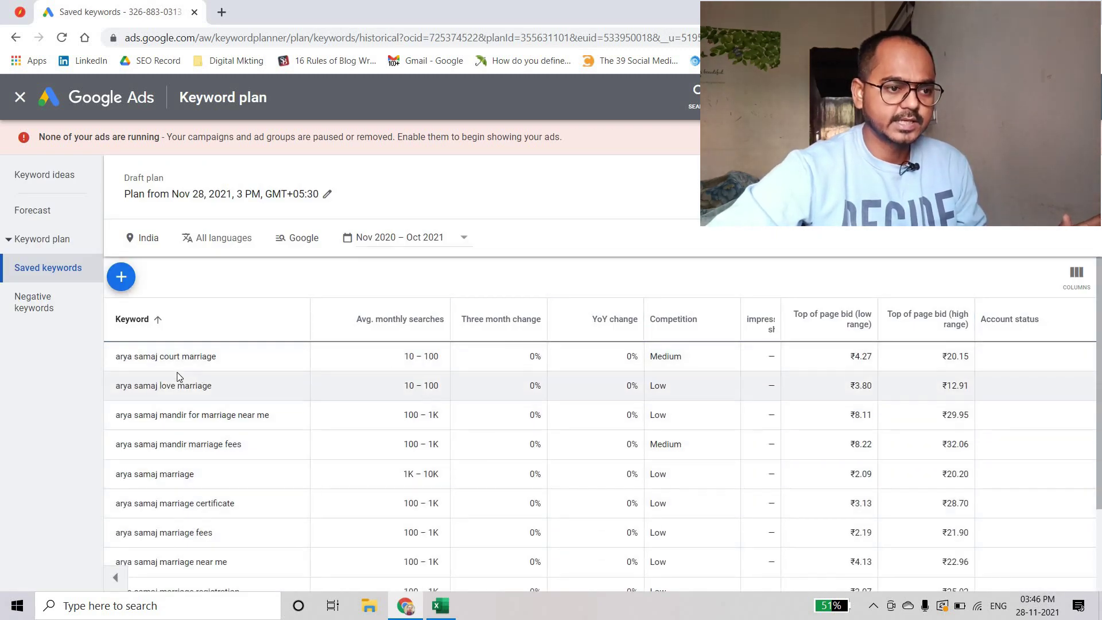
Examine the saved keywords' average monthly searches and their low and high range top of page bids.
drag(203, 359, 116, 357)
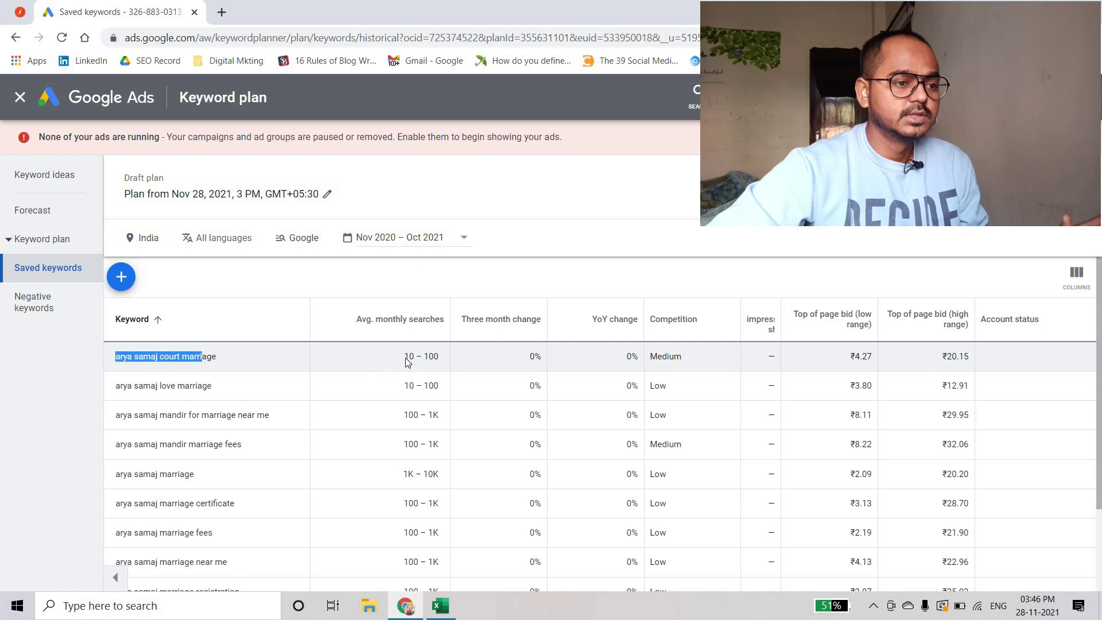
scroll(422, 396, down, 3)
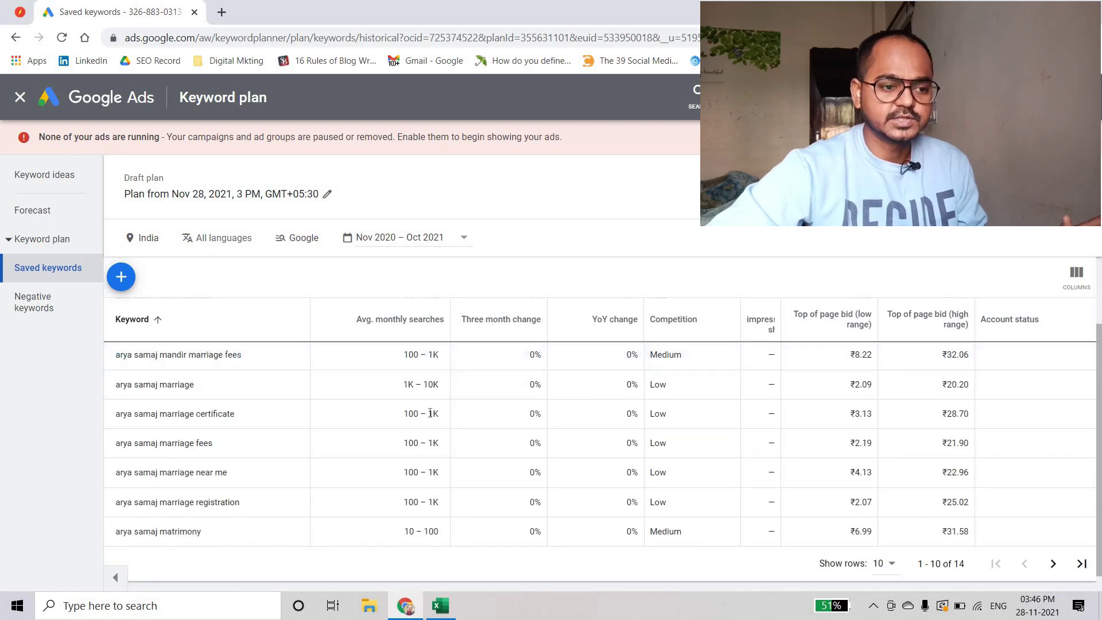
scroll(631, 367, up, 3)
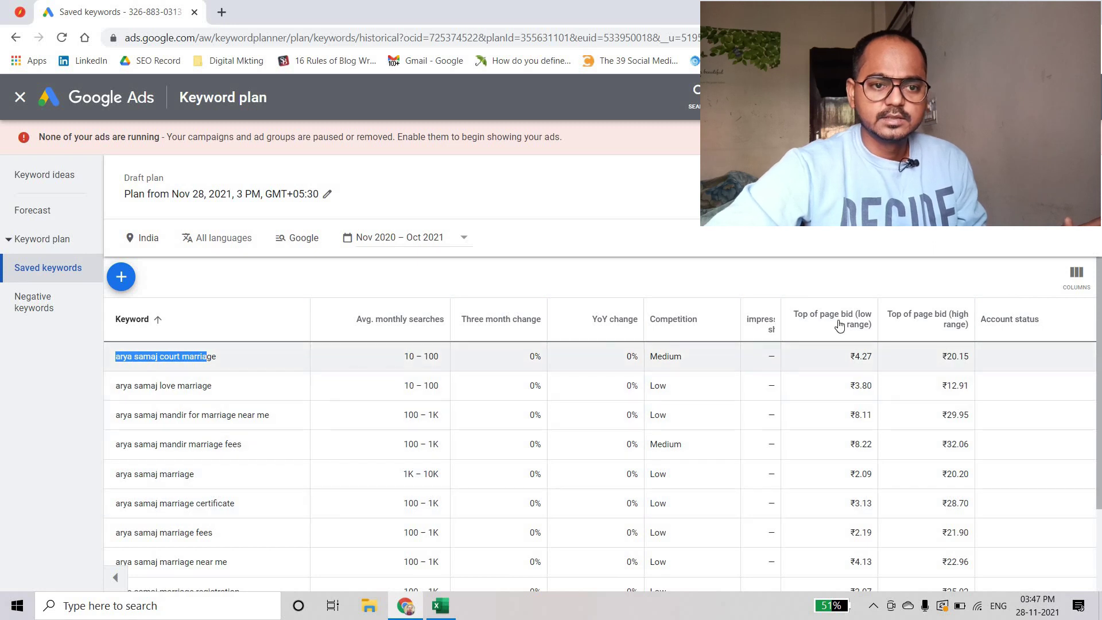
mouse_move(860, 325)
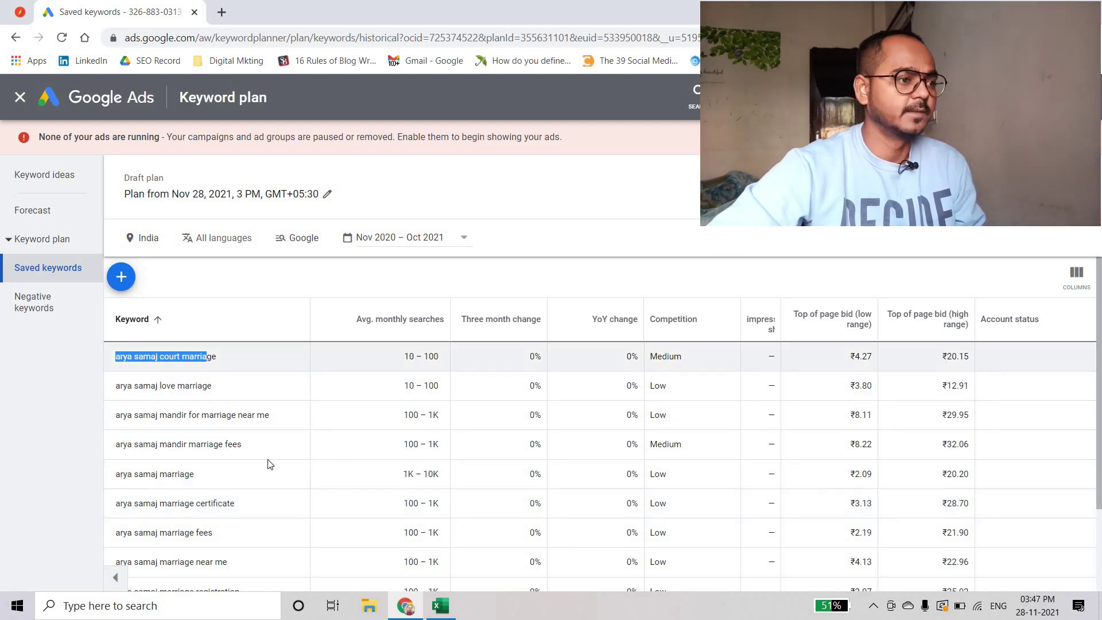
Open the keyword plan's forecast and examine the estimated clicks, cost and average daily budget.
click(33, 217)
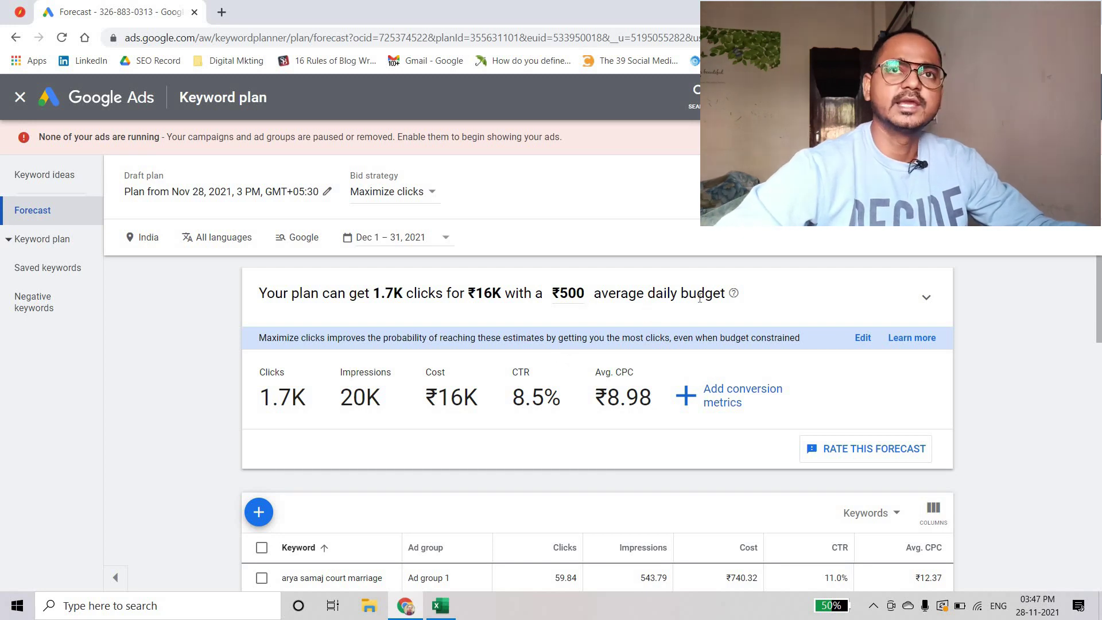
drag(475, 293, 492, 294)
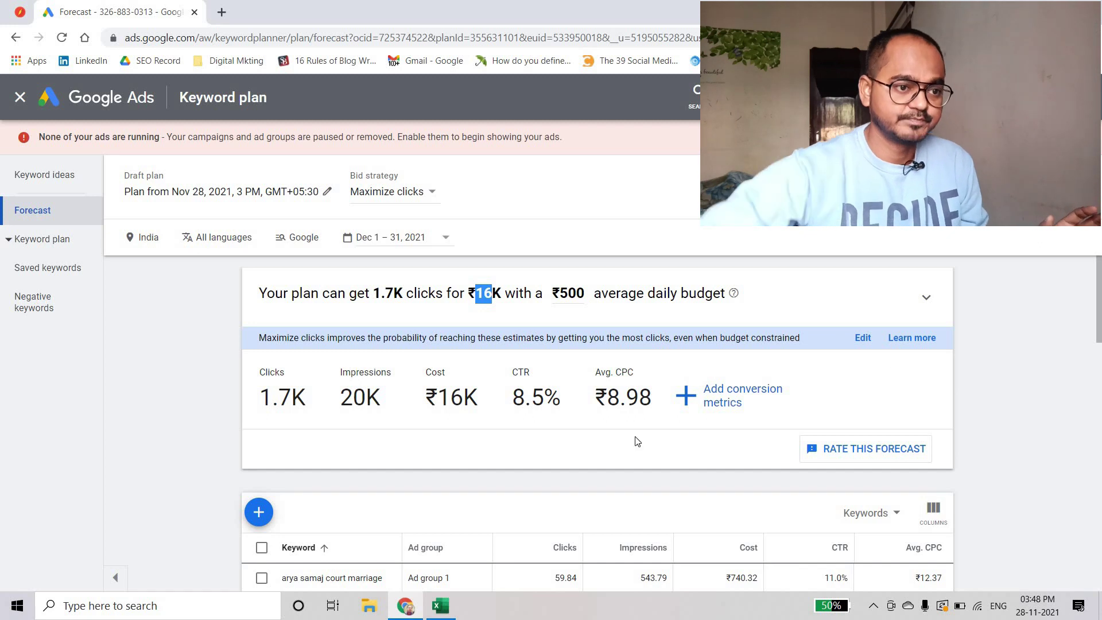
Examine the forecast summary's estimated total cost in relation to its clicks and average daily budget.
drag(258, 293, 774, 386)
click(584, 297)
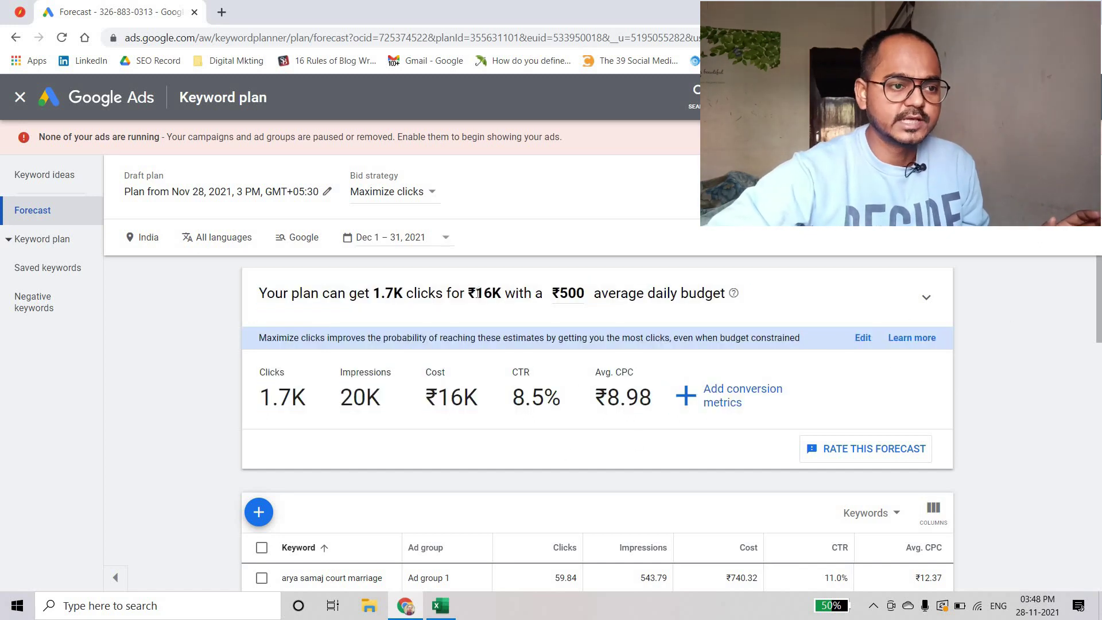
double_click(495, 297)
drag(494, 296, 493, 296)
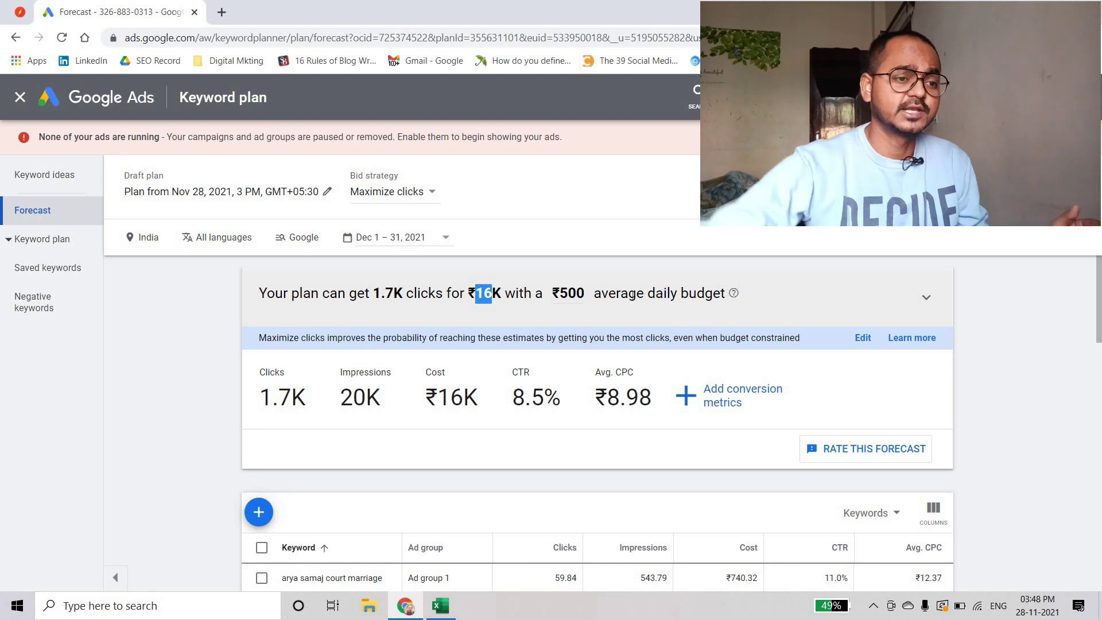
click(509, 315)
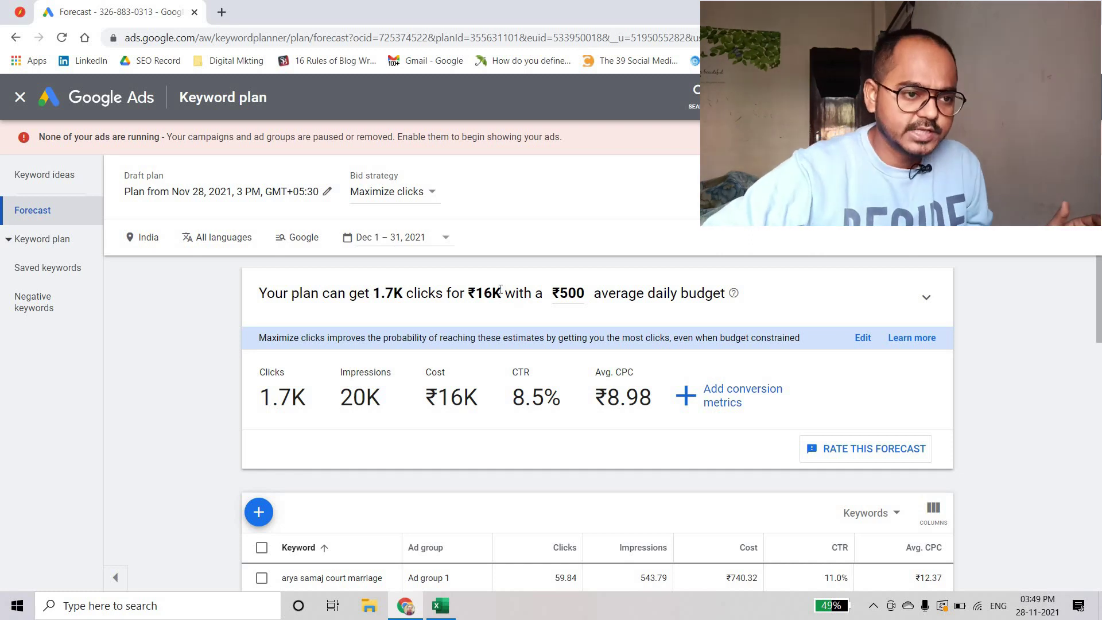
double_click(474, 290)
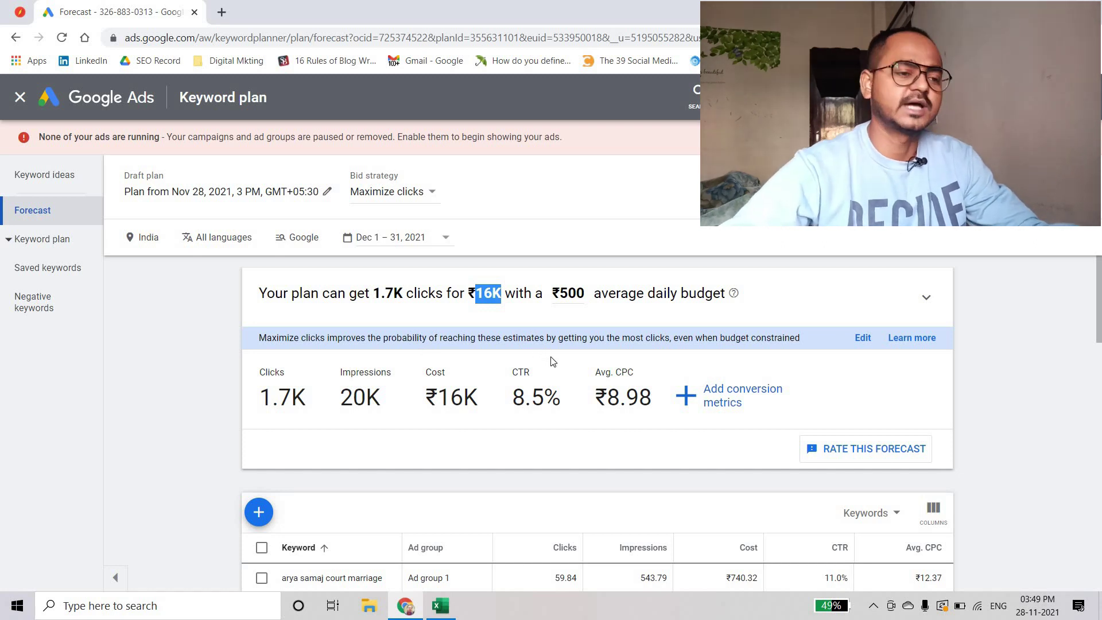
Add conversion metrics to the forecast with an expected conversion rate of 2%, leaving the value per conversion empty.
click(692, 396)
click(966, 388)
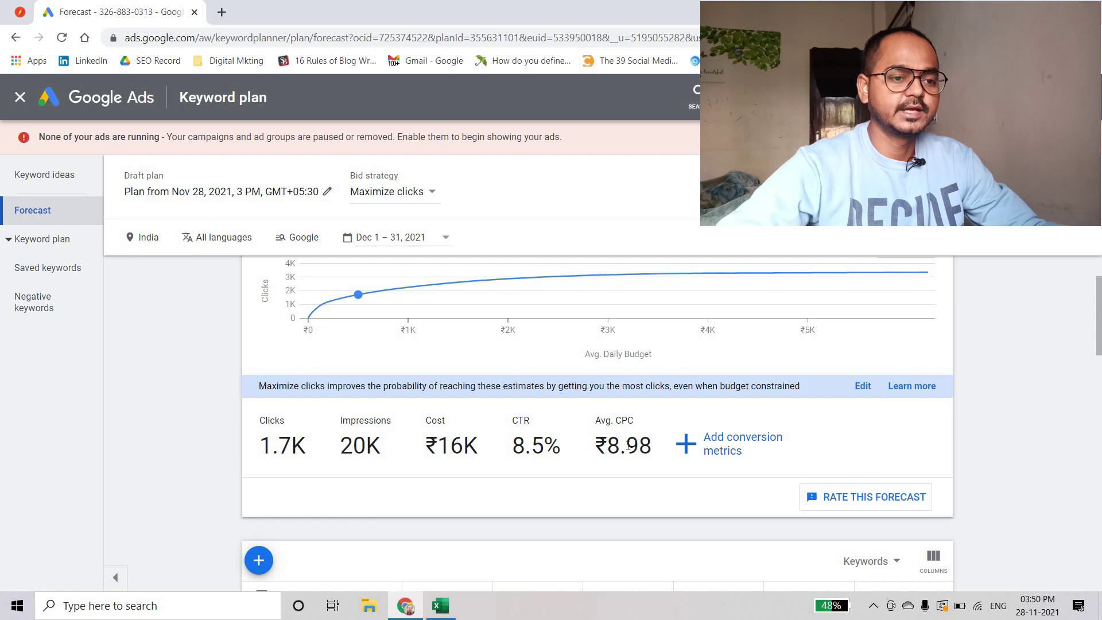
click(686, 450)
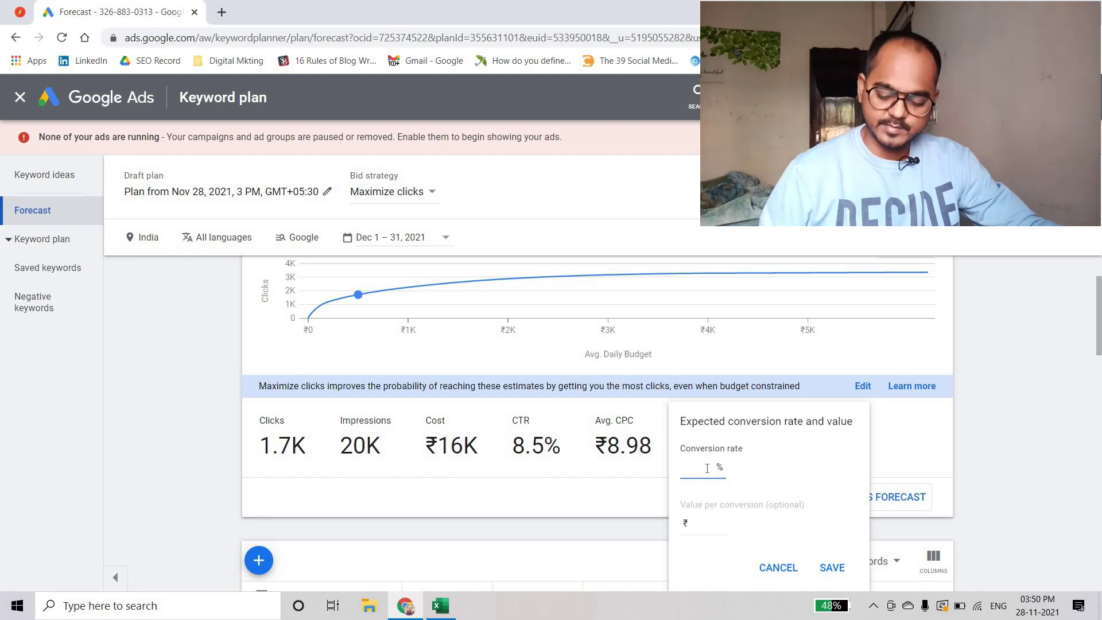
text(2)
click(842, 568)
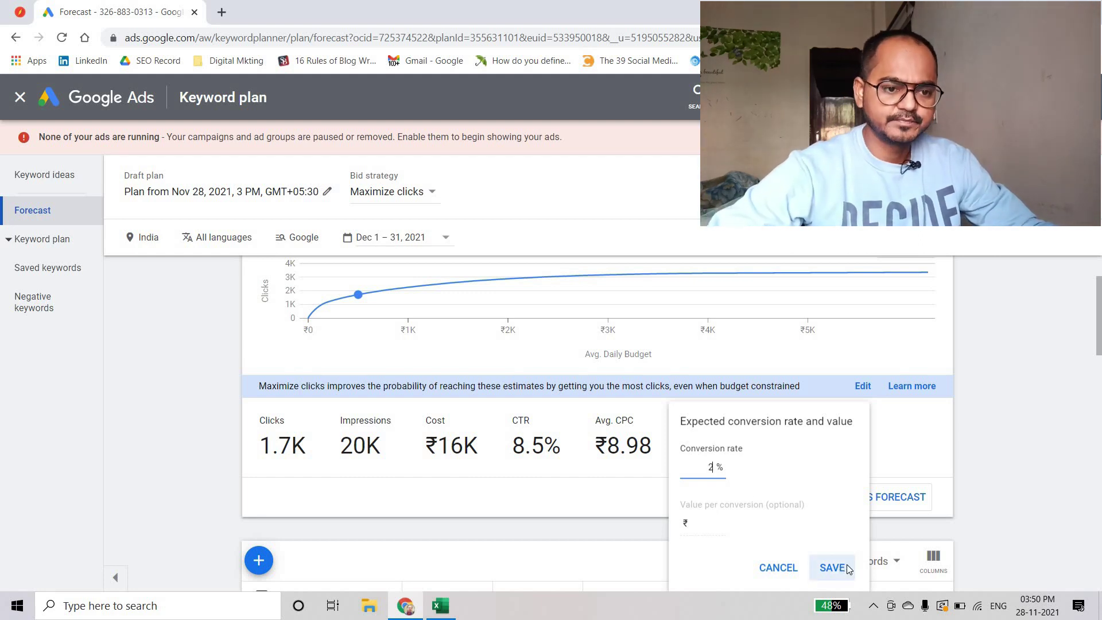
Examine the forecast's estimated conversions and average CPA.
scroll(921, 439, up, 1)
scroll(933, 431, down, 2)
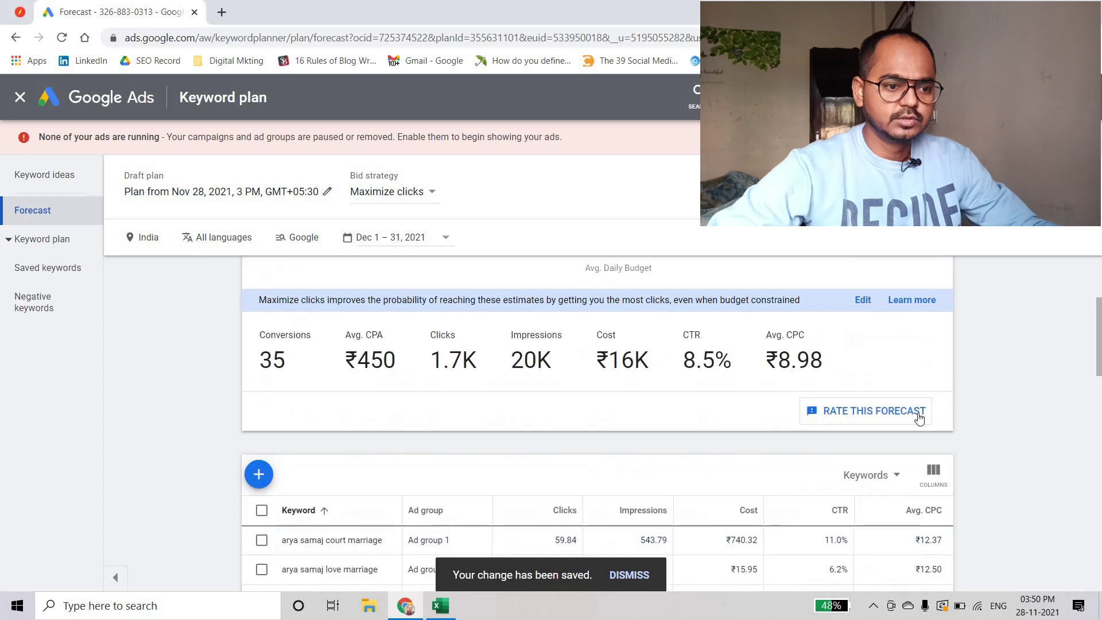
scroll(278, 450, up, 1)
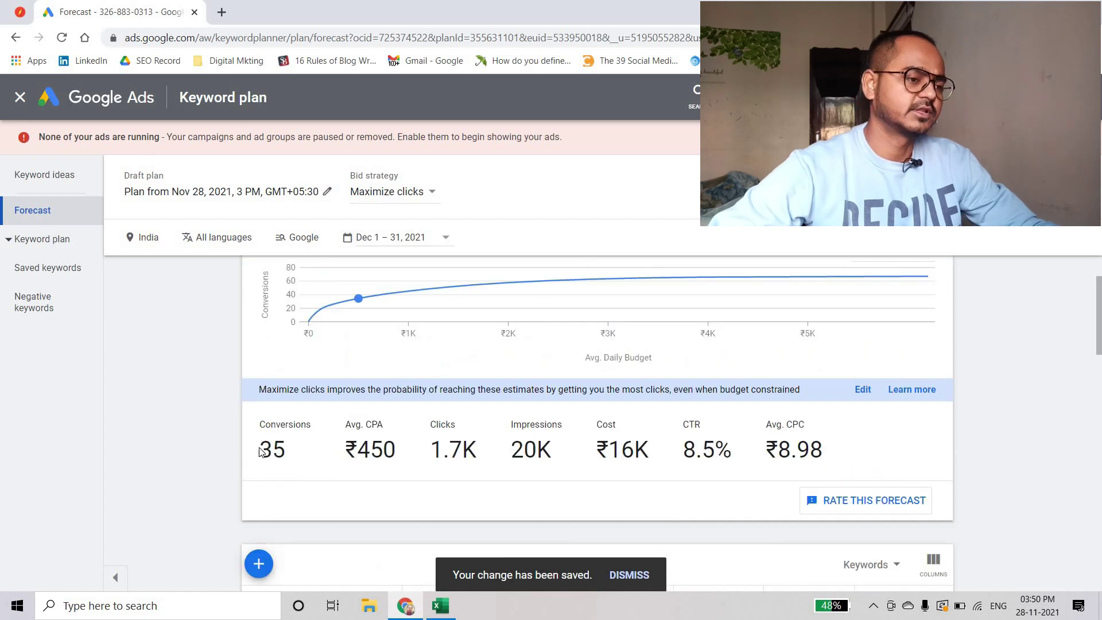
double_click(291, 455)
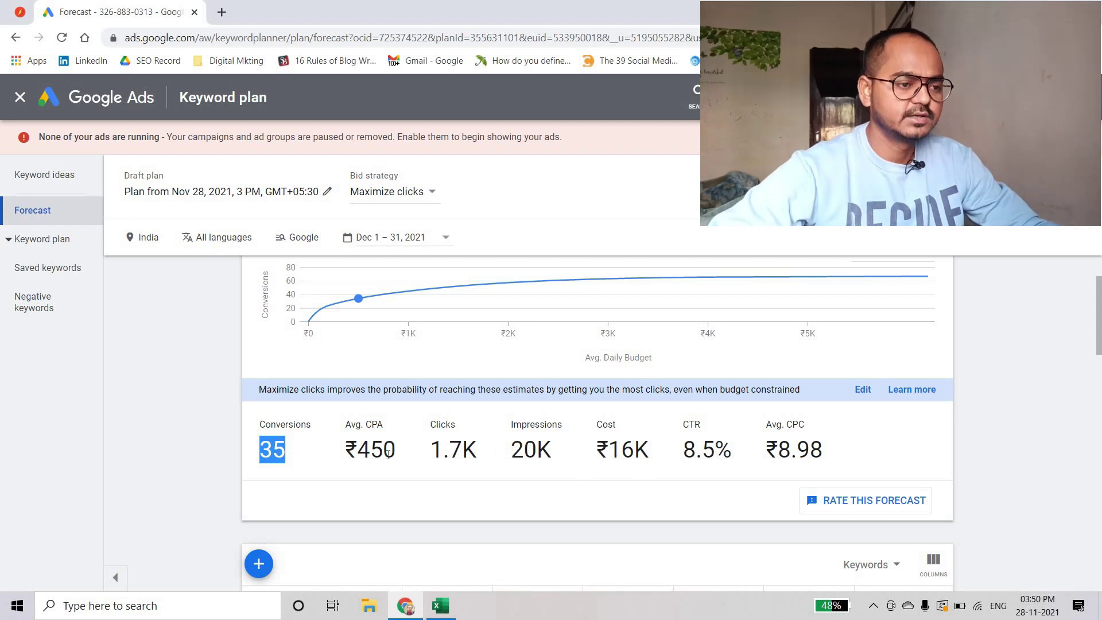
drag(357, 449, 397, 450)
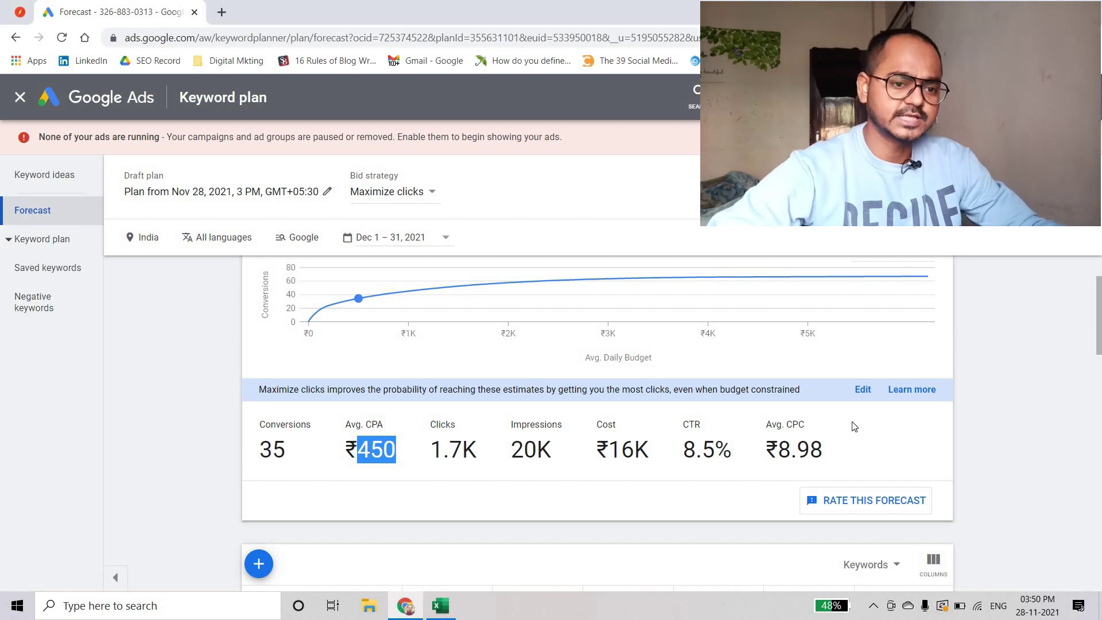
Review the metrics available for the forecast chart and the plan's bid strategy settings without changing either.
scroll(605, 442, up, 2)
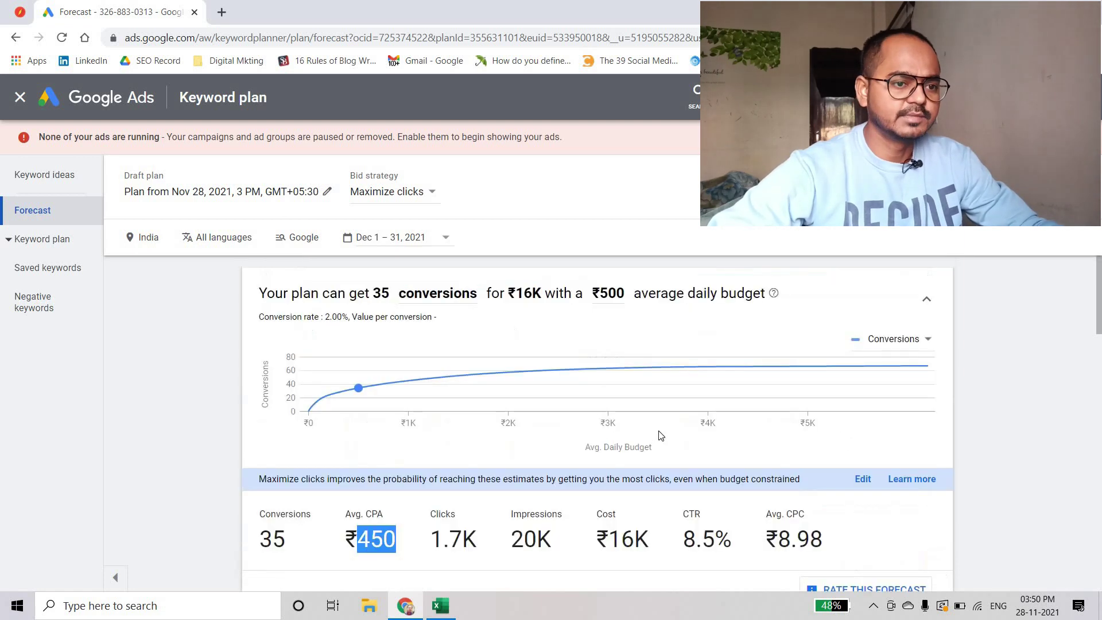
click(884, 340)
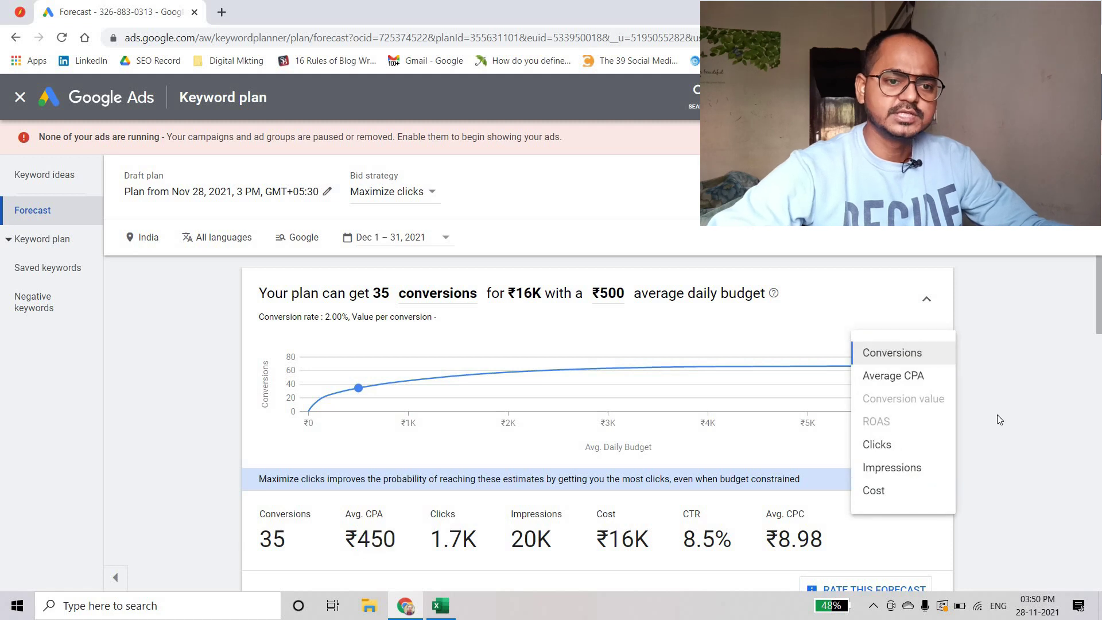
click(955, 431)
scroll(889, 425, down, 4)
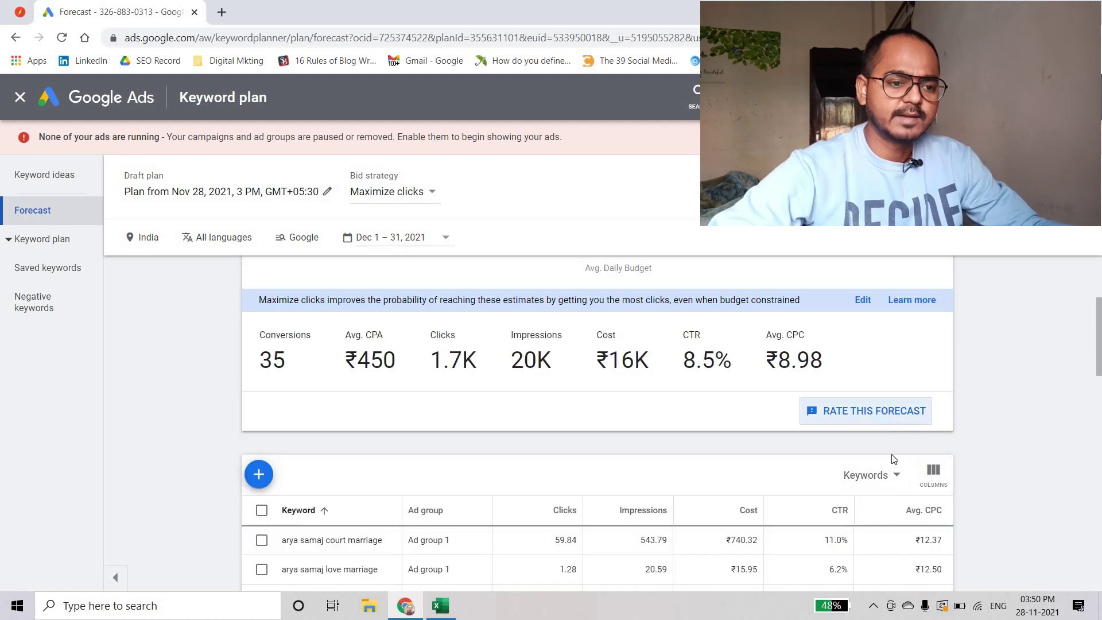
scroll(822, 387, up, 2)
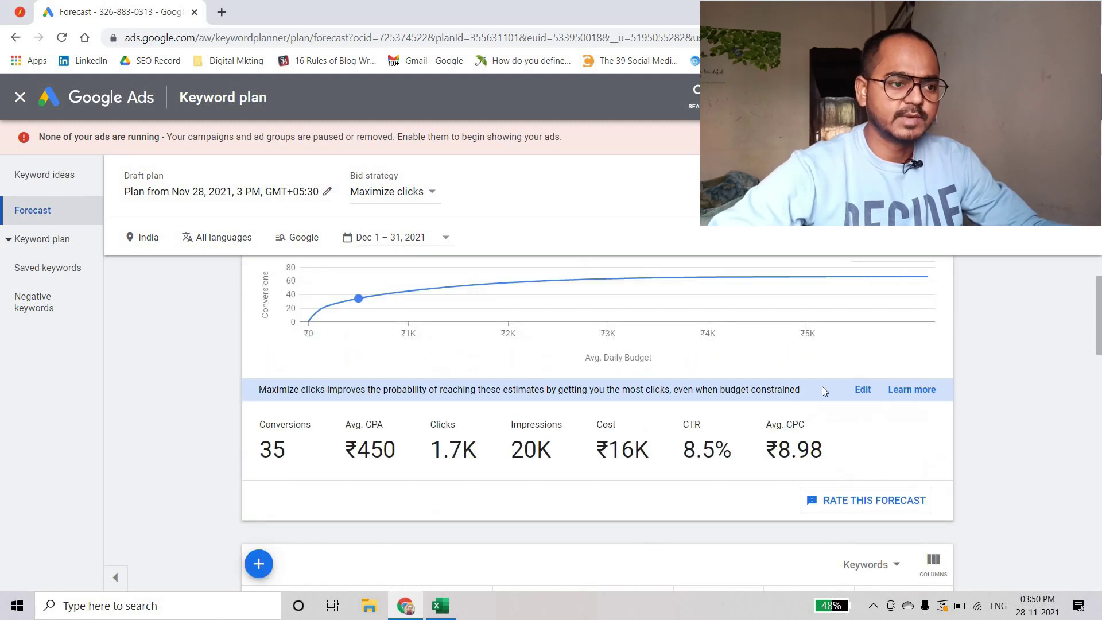
click(861, 390)
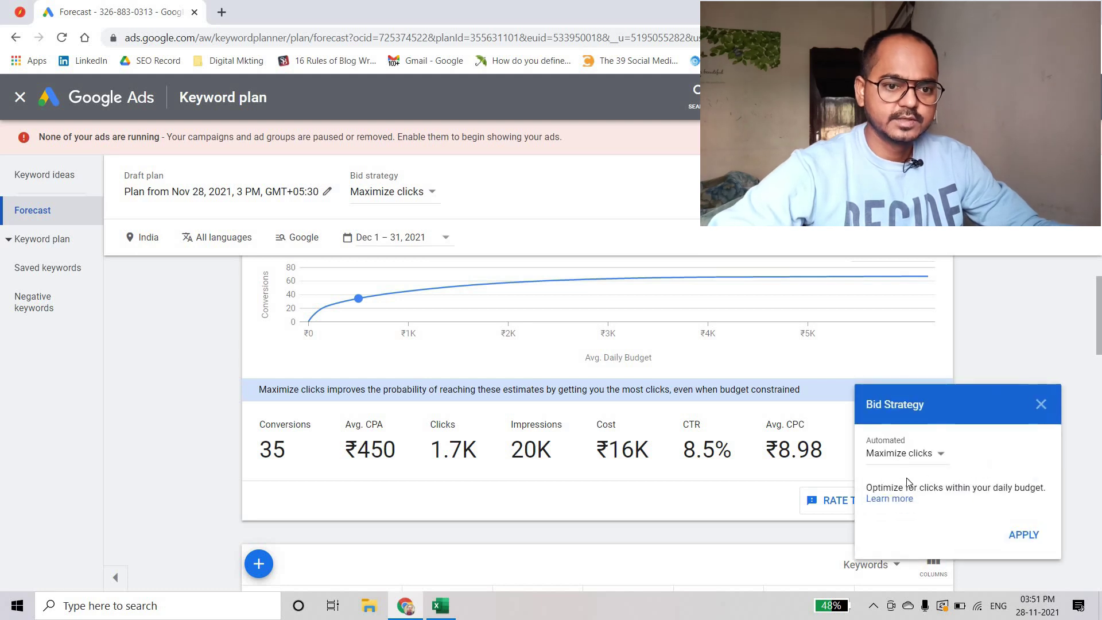
click(1039, 405)
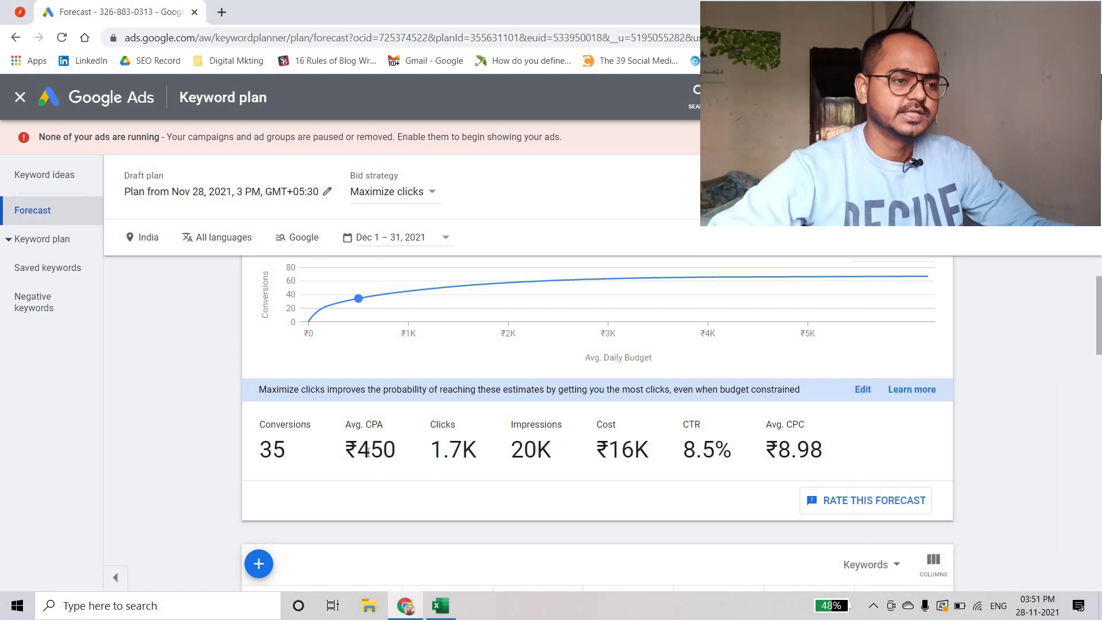
Review the conversions chart and the per-keyword clicks, impressions, cost, CTR and average CPC.
scroll(370, 455, up, 2)
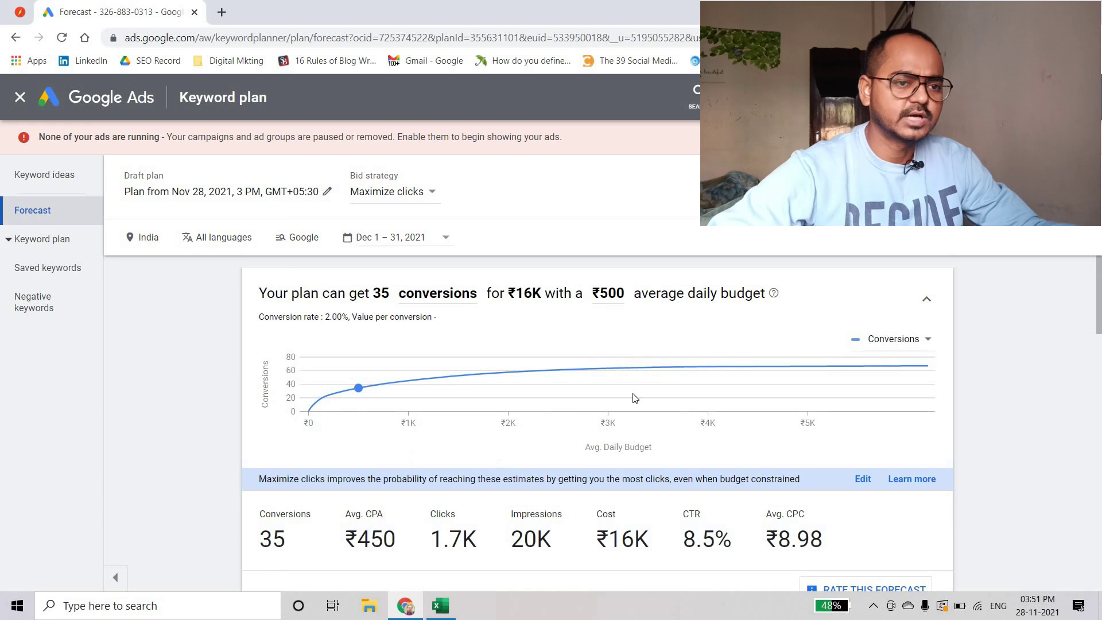
scroll(632, 396, down, 2)
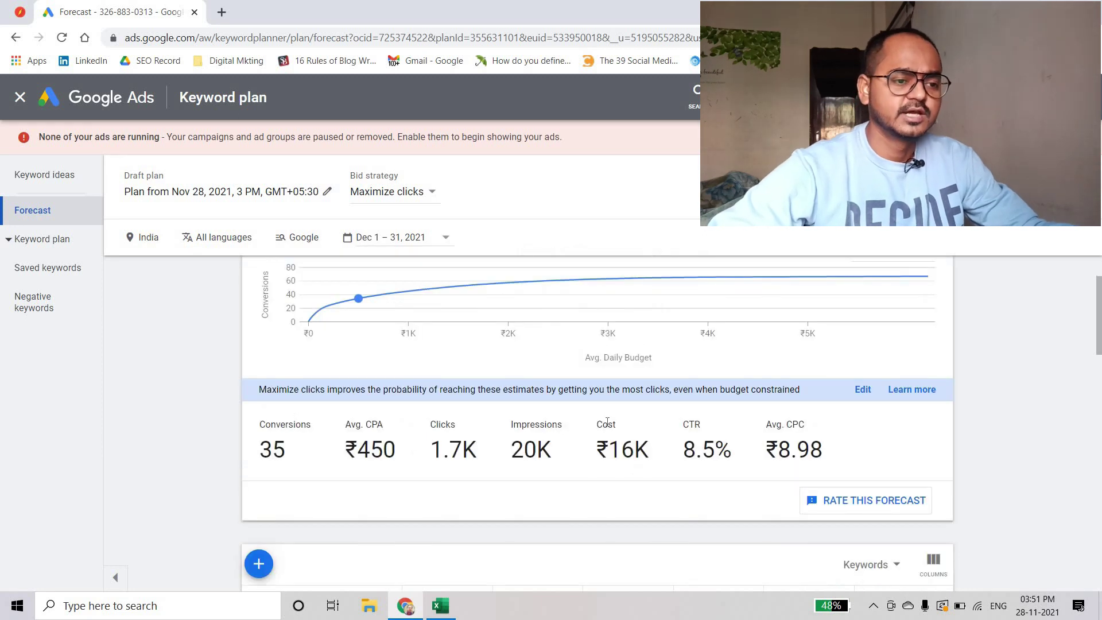
scroll(613, 427, down, 4)
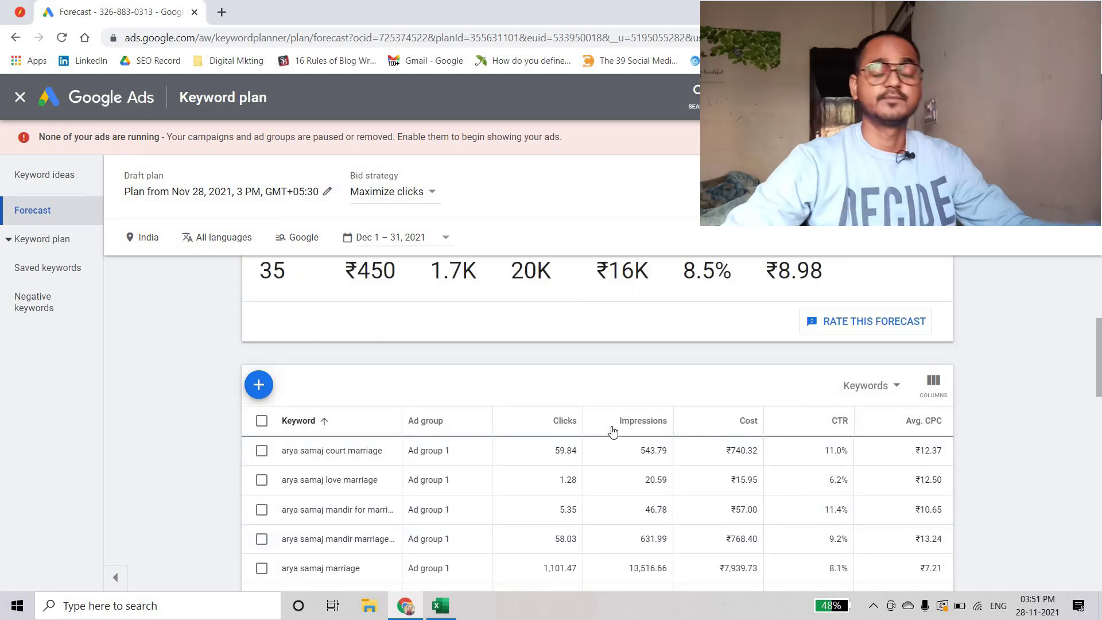